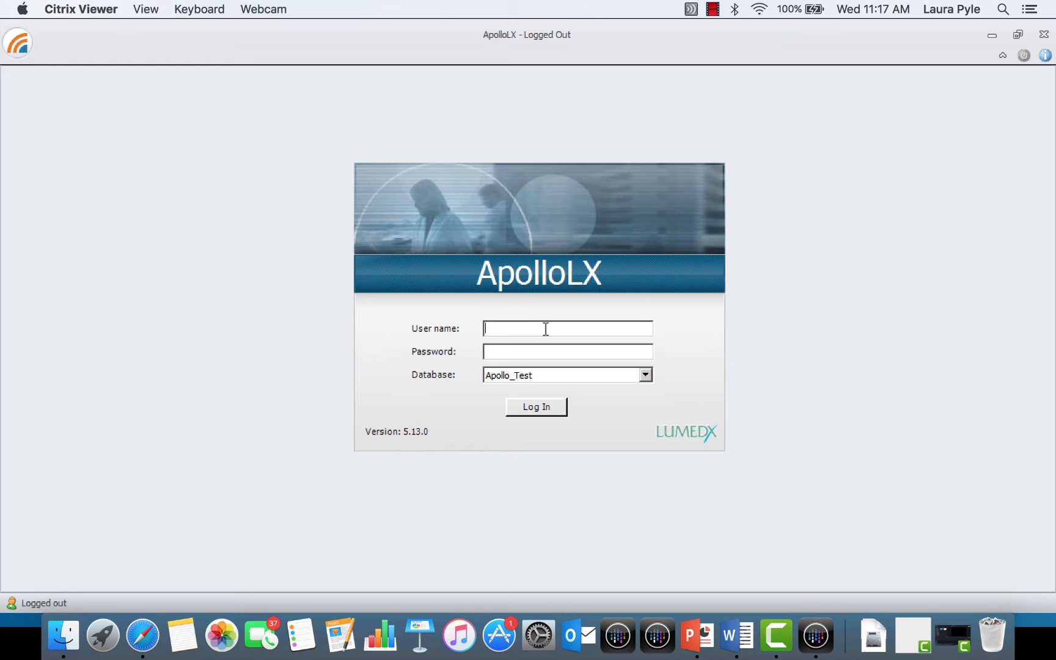
Log in to the Apollo_Test database with the physician's user name and account password
{"action": "type", "text": "LXWCATHPHYS_VEN"}
{"action": "key", "text": "Tab"}
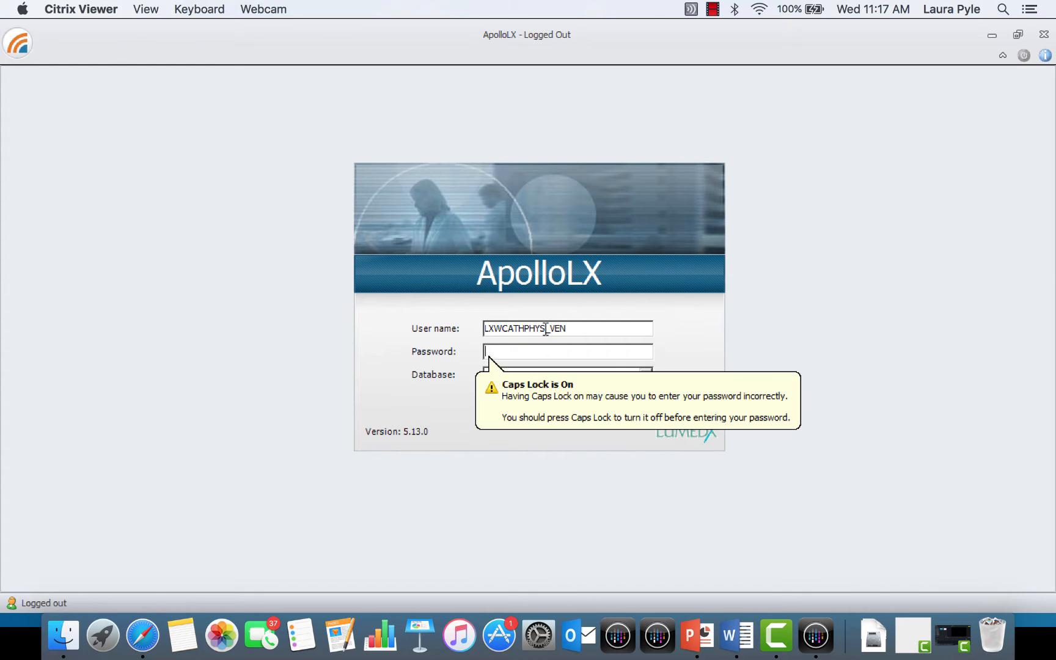
{"action": "type", "text": "*********"}
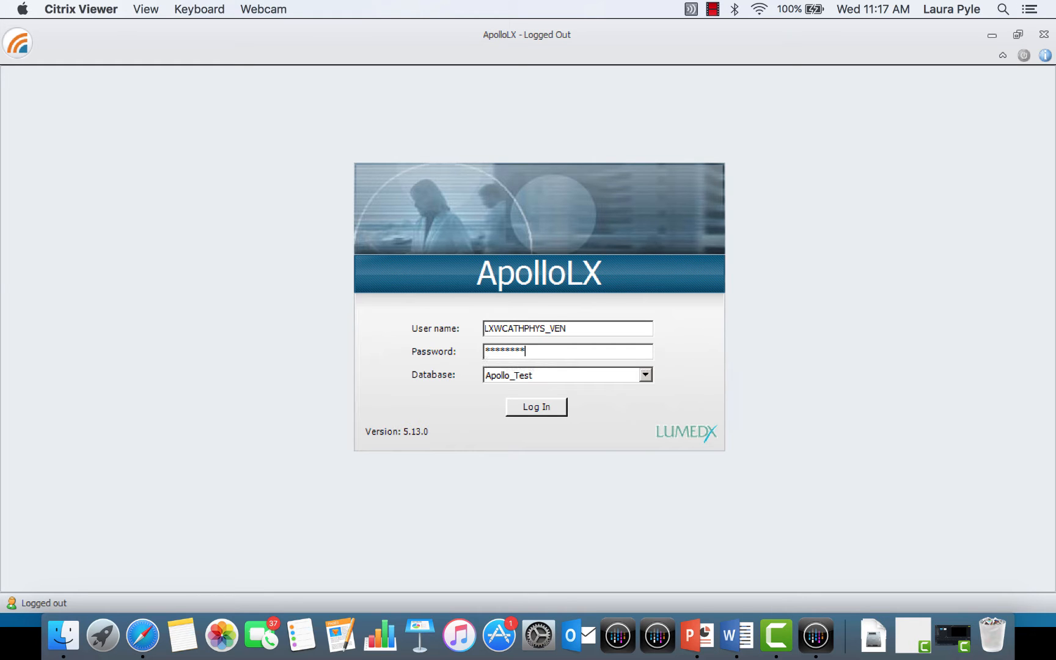
{"action": "key", "text": "Return"}
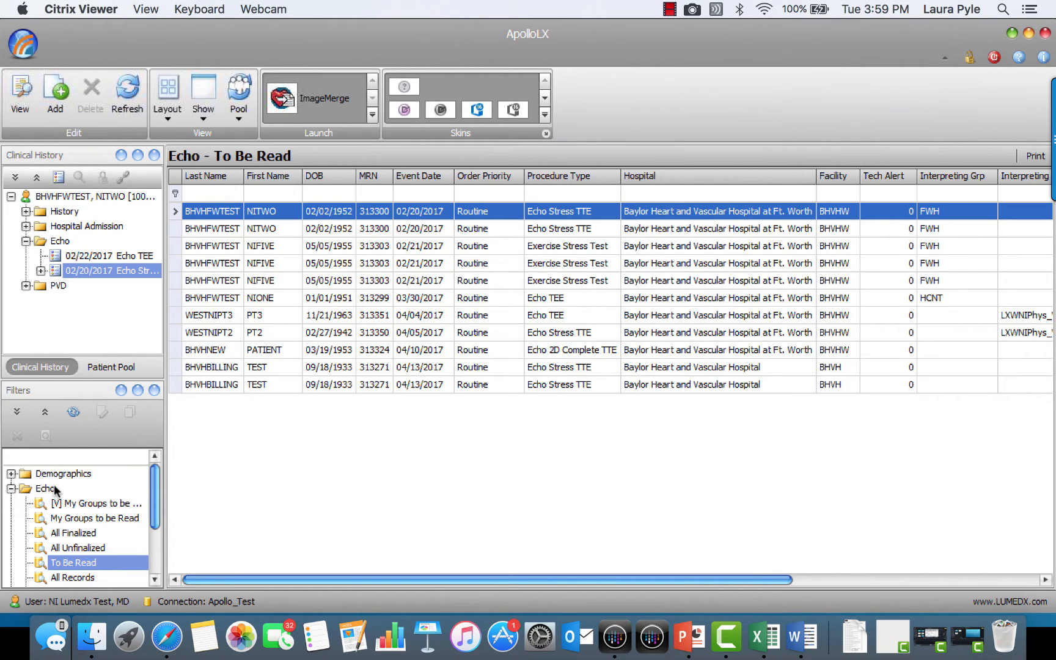
Filter the Echo To Be Read list to interpreting MDs starting with "lx" and open the 04/04/2017 Echo TEE record
{"action": "left_click", "coordinate": [70, 566]}
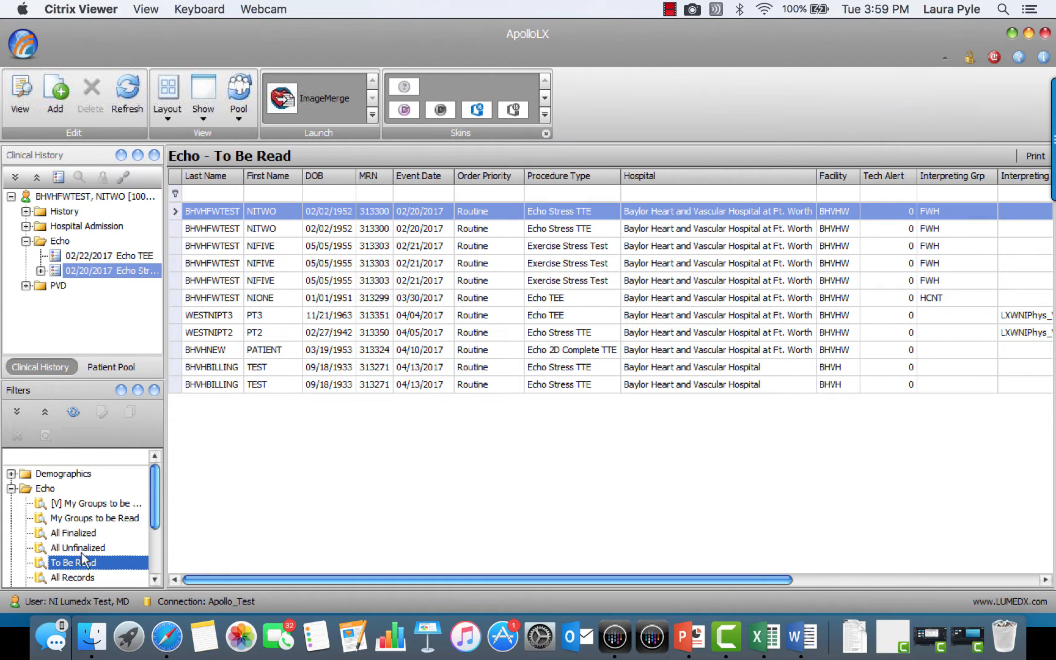
{"action": "left_click", "coordinate": [1013, 193]}
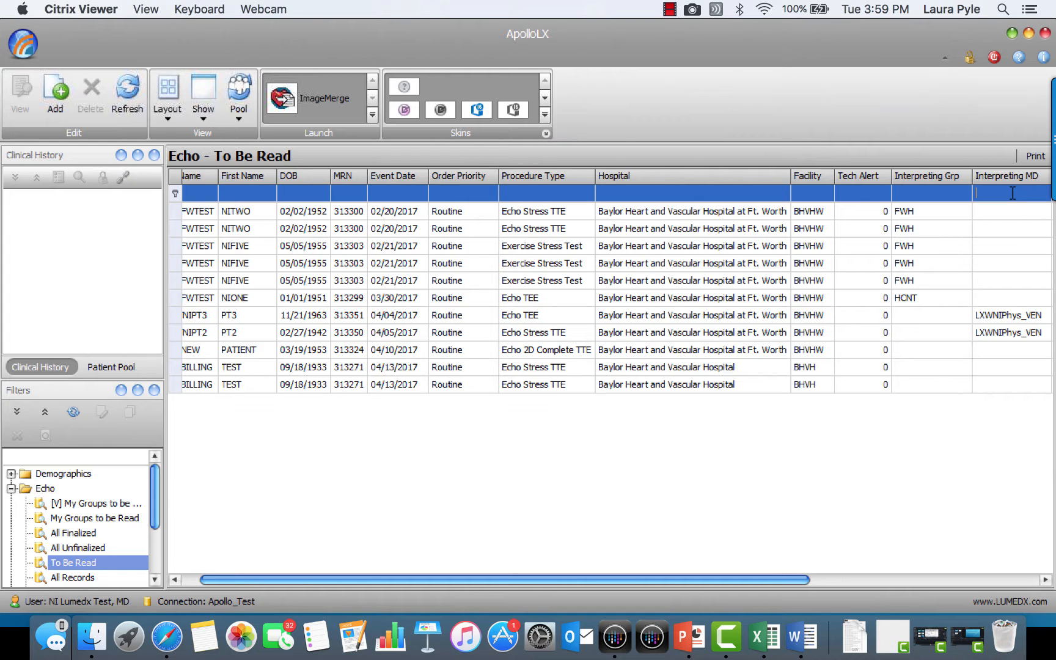
{"action": "type", "text": "lx"}
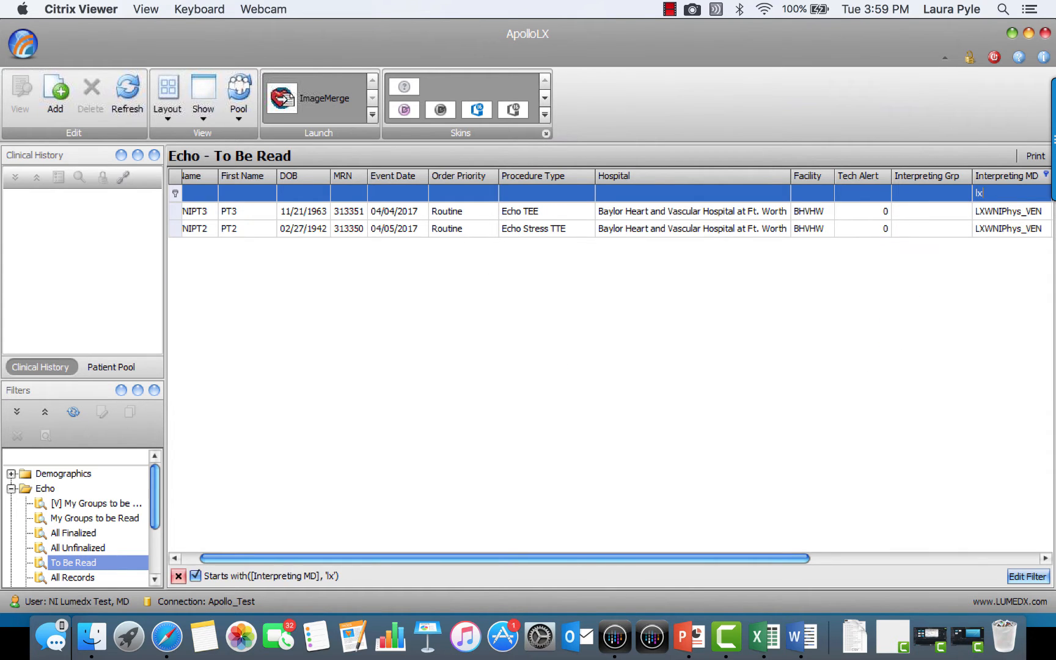
{"action": "double_click", "coordinate": [234, 214]}
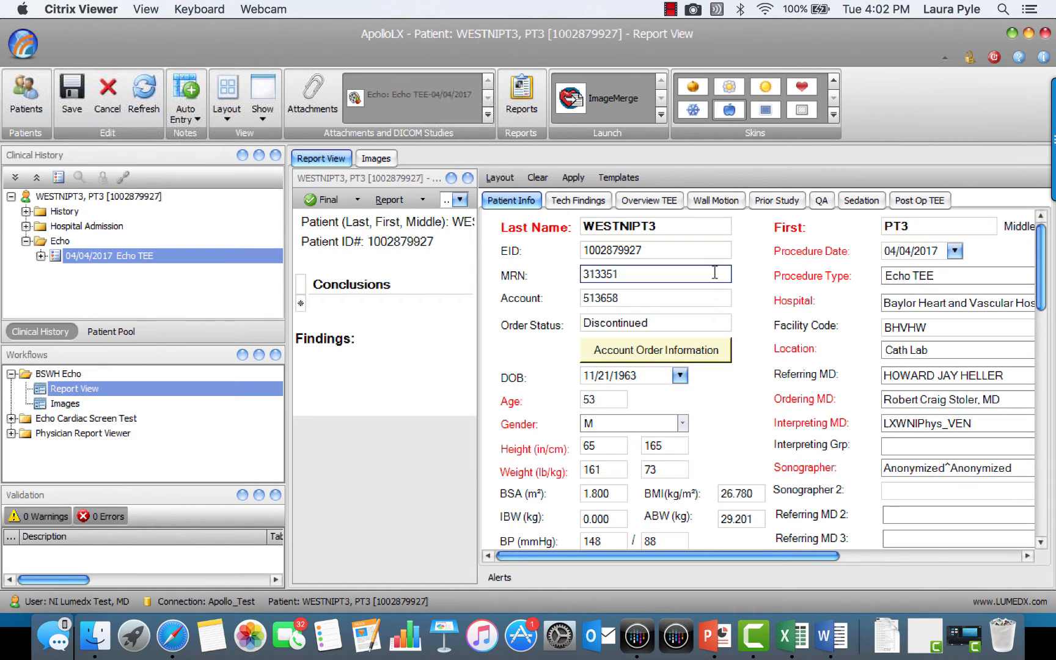
Open the existing Sedation Record report dated 04/04/2017 for review and close the document
{"action": "left_click", "coordinate": [523, 96]}
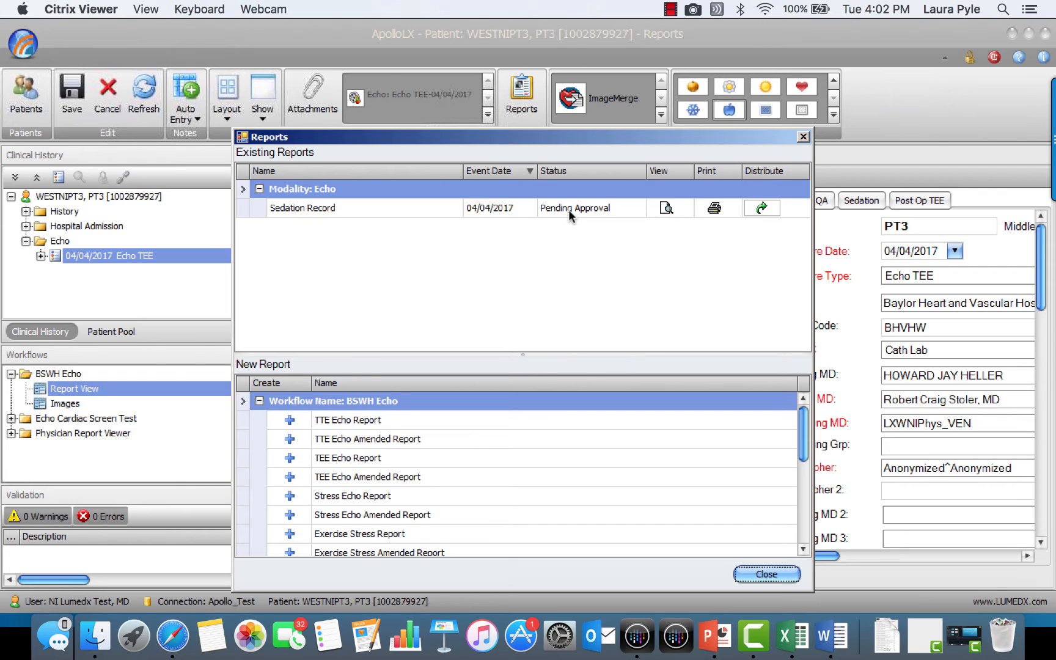
{"action": "left_click", "coordinate": [666, 208]}
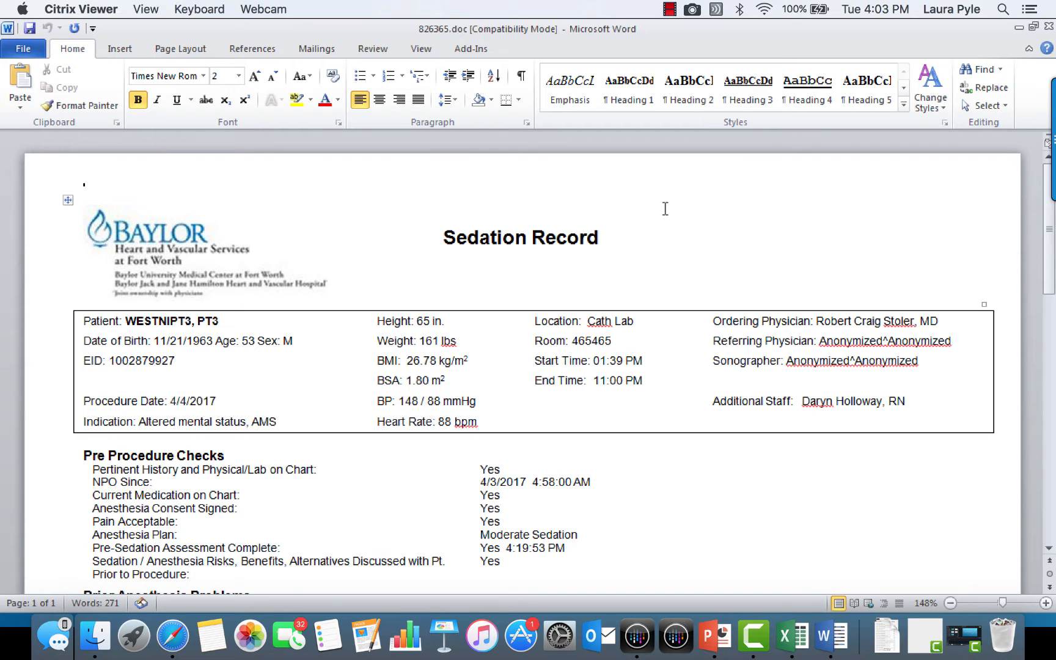
{"action": "left_click", "coordinate": [1048, 27]}
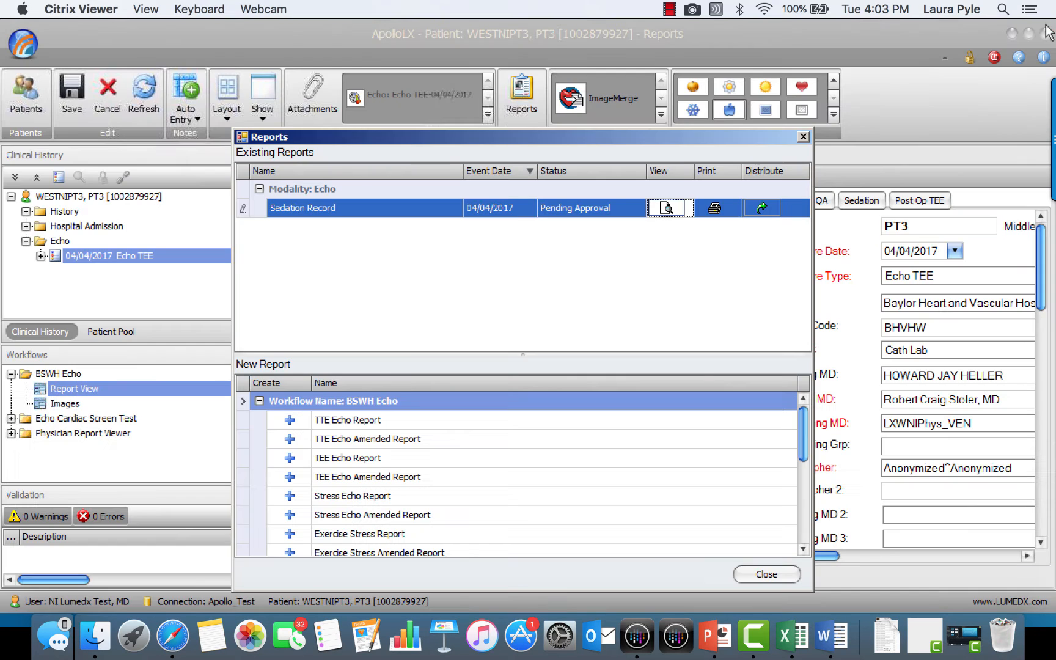
Set the Sedation Record's status to Final and electronically sign the report with the account password
{"action": "left_click", "coordinate": [589, 210]}
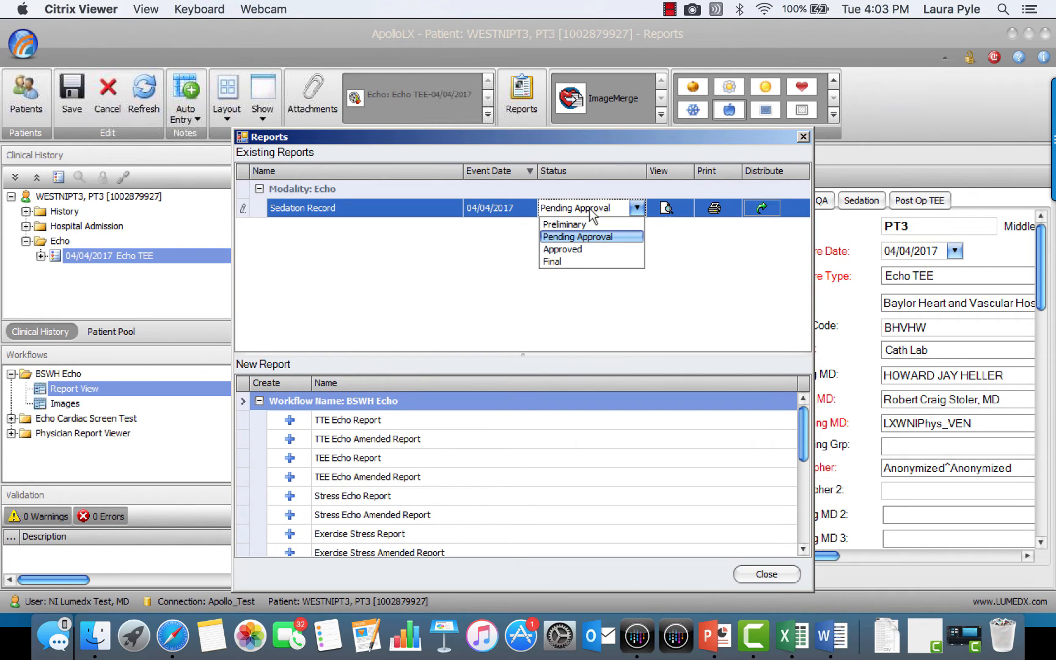
{"action": "left_click", "coordinate": [579, 260]}
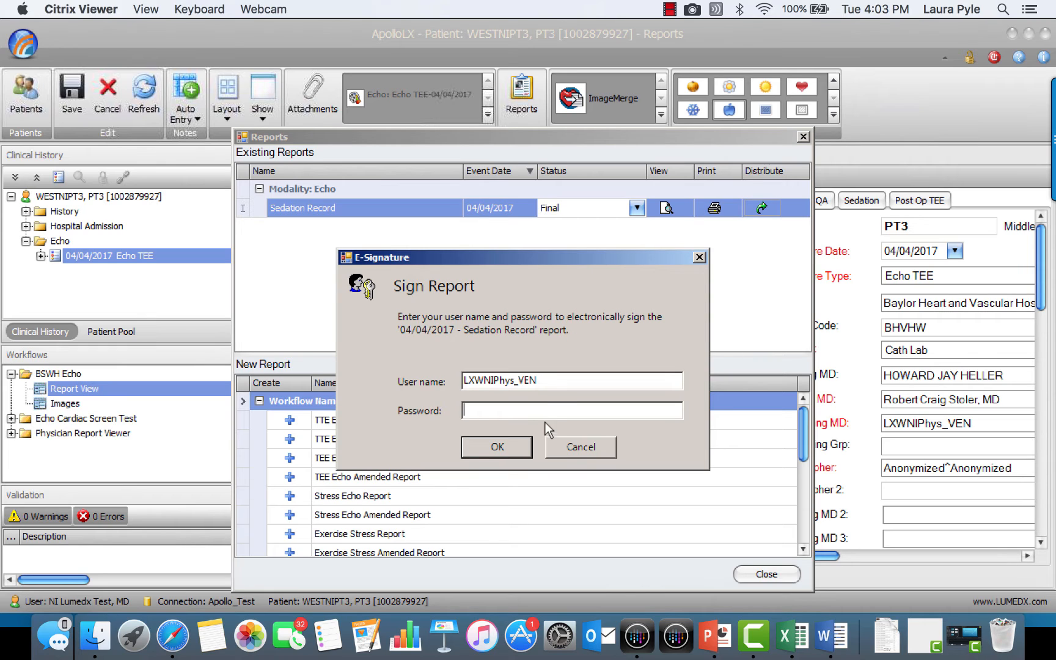
{"action": "type", "text": "••••••••"}
{"action": "left_click", "coordinate": [495, 449]}
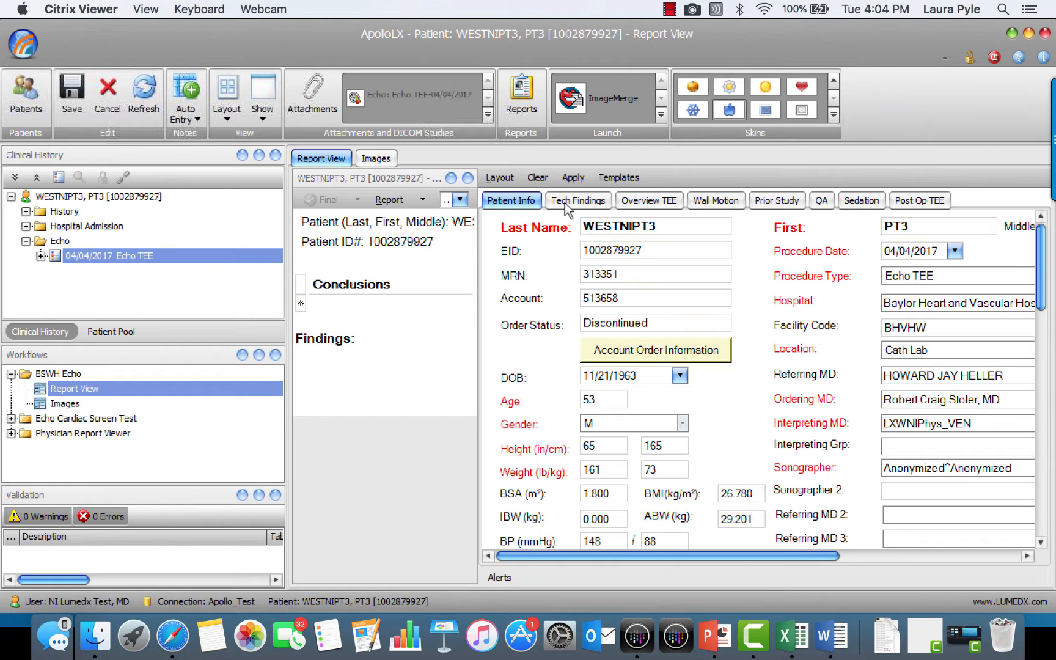
Look up the interpreting MD for the TEE overview by last names starting with "lx" and apply the matching physician
{"action": "left_click", "coordinate": [568, 205]}
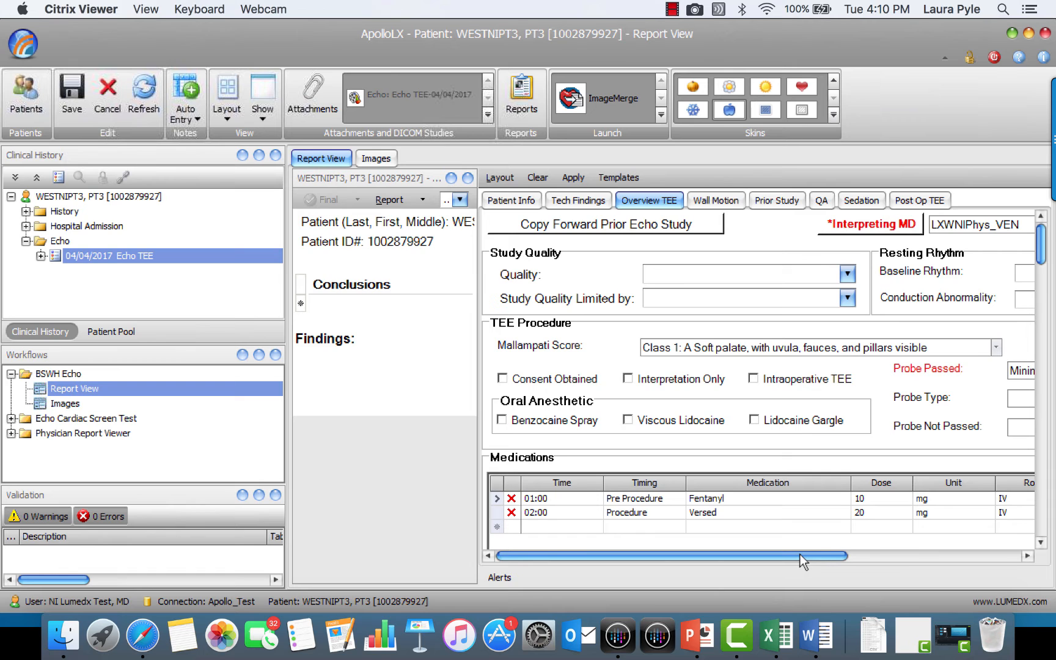
{"action": "left_click_drag", "start_coordinate": [802, 557], "coordinate": [841, 556]}
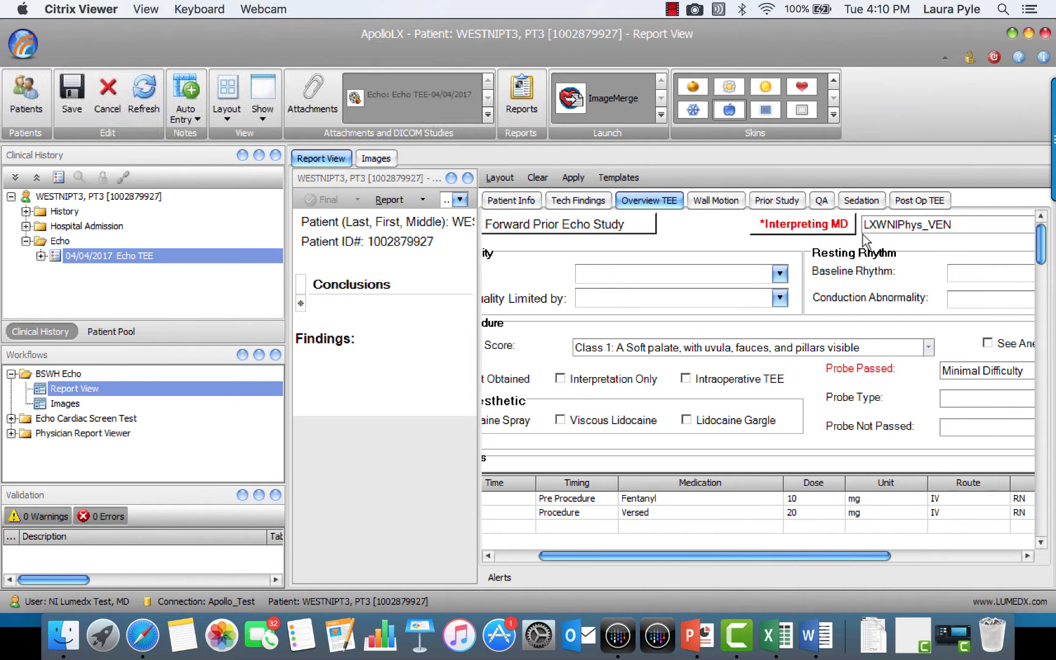
{"action": "left_click", "coordinate": [810, 226]}
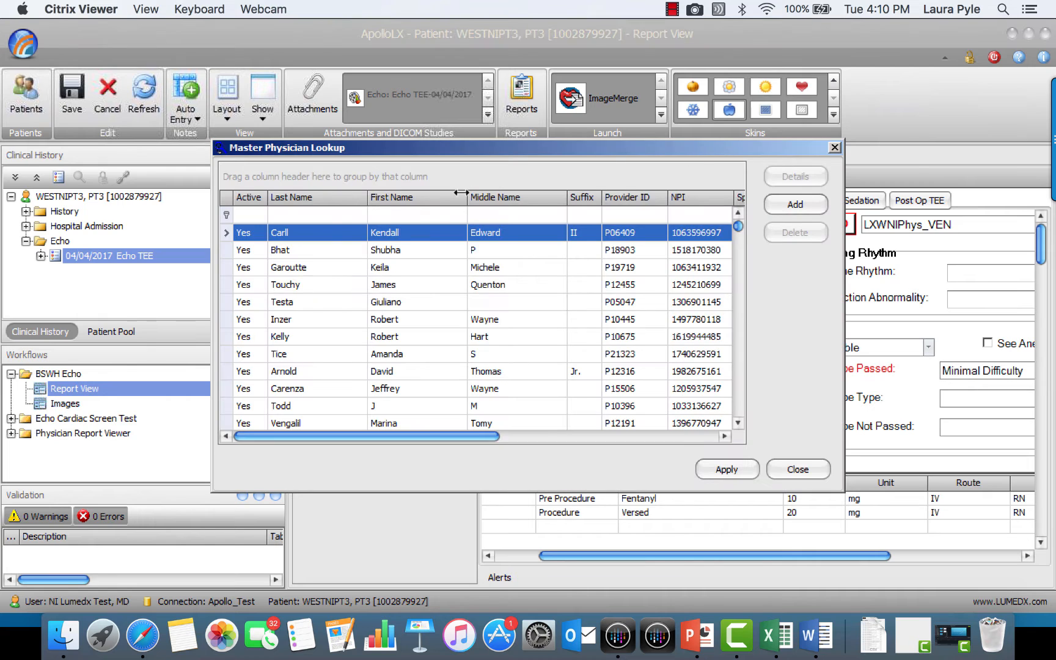
{"action": "left_click", "coordinate": [329, 214]}
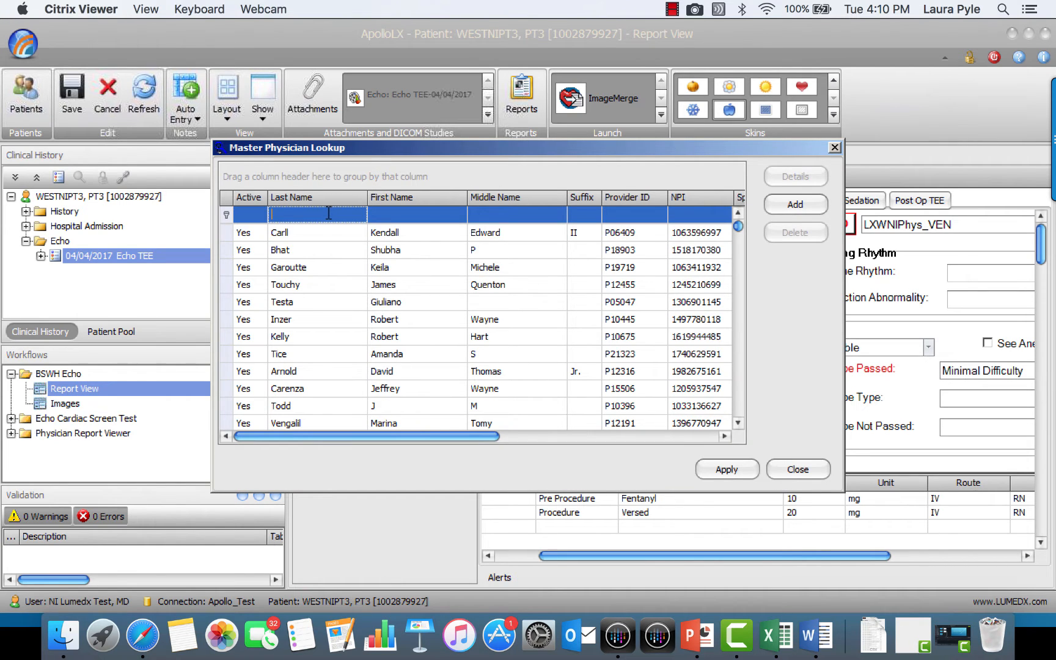
{"action": "type", "text": "lx"}
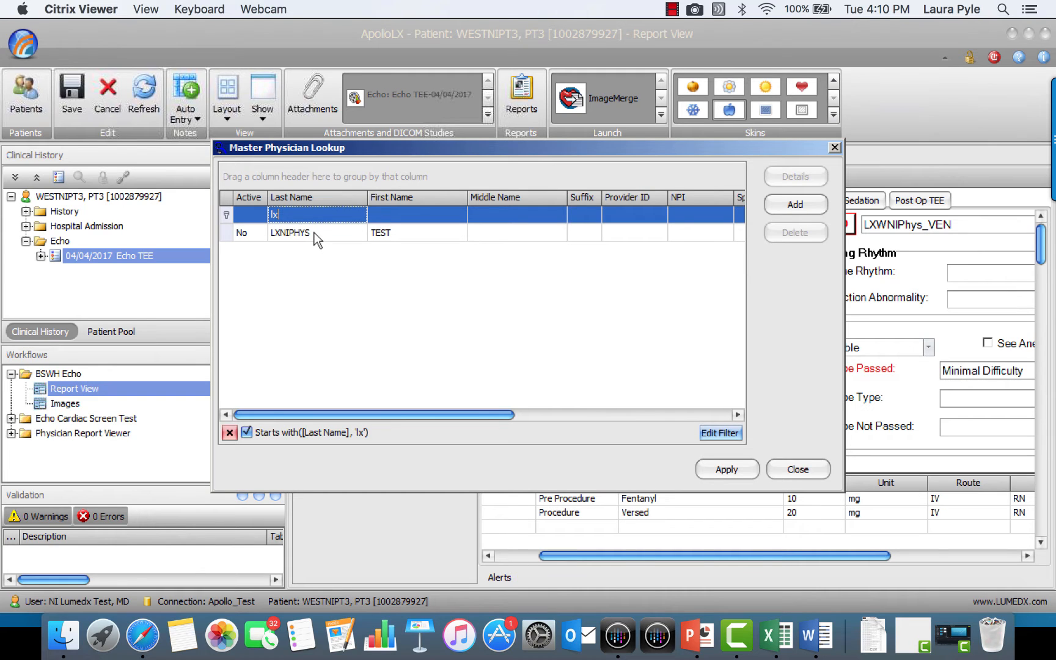
{"action": "left_click", "coordinate": [317, 239]}
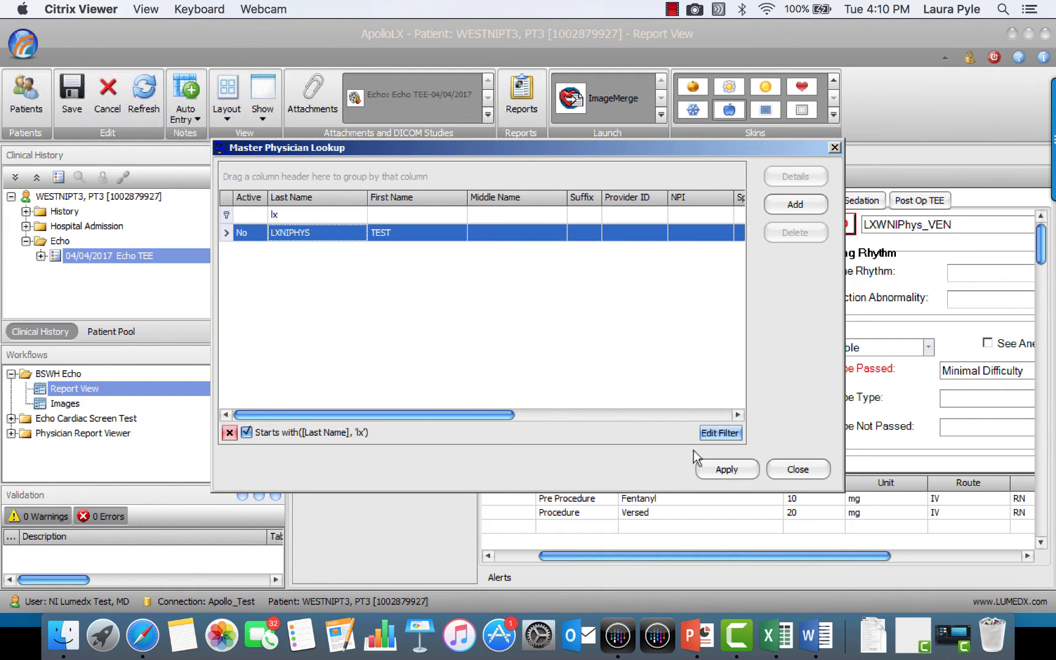
{"action": "left_click", "coordinate": [725, 471]}
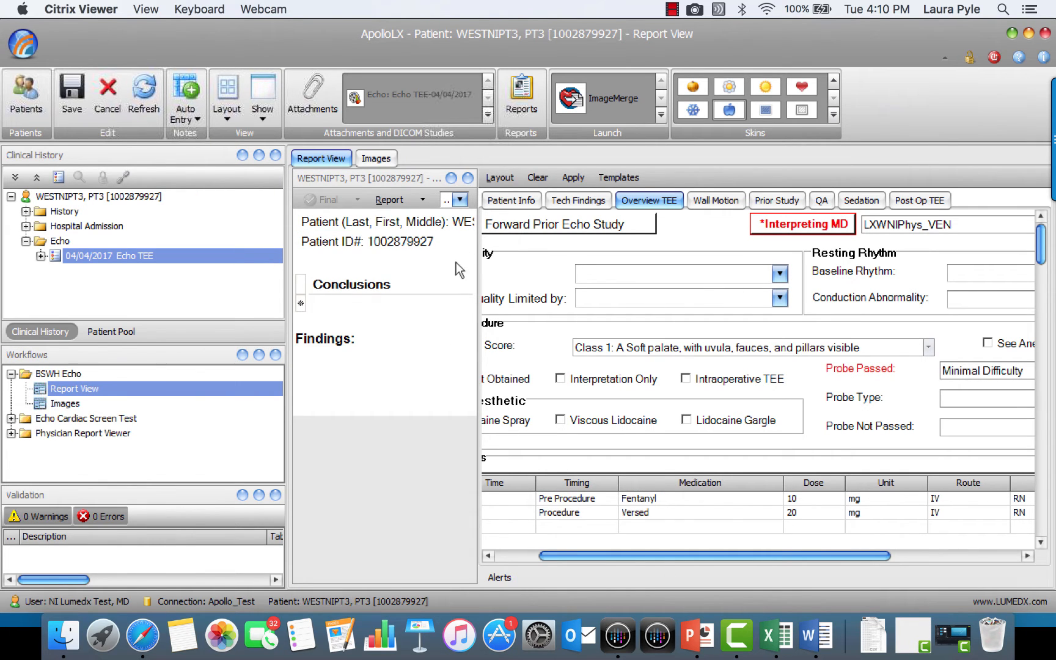
Hide the report preview pane and set the left ventricle's Estimated EF to 30 in the TEE overview
{"action": "left_click", "coordinate": [467, 178]}
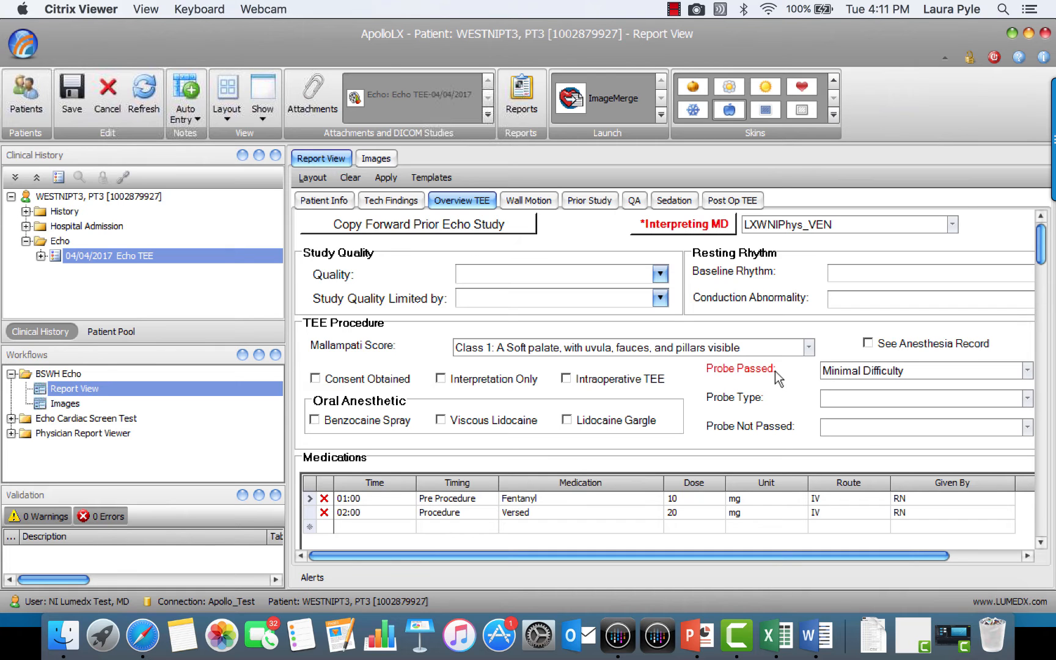
{"action": "left_click", "coordinate": [1040, 542]}
{"action": "left_click_drag", "start_coordinate": [1040, 542], "coordinate": [1042, 544]}
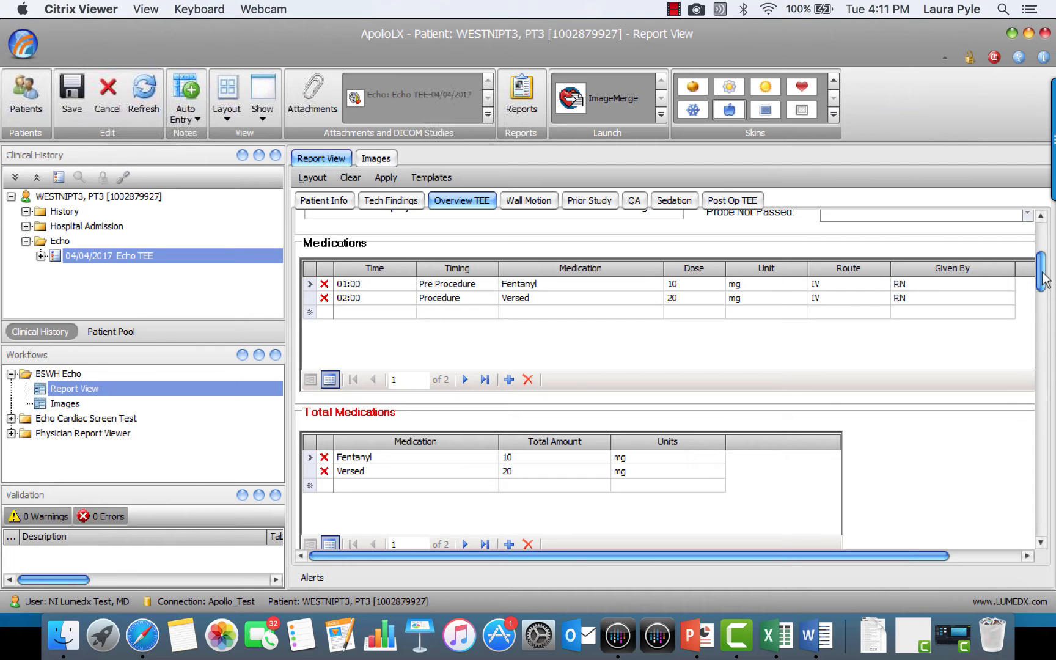
{"action": "left_click_drag", "start_coordinate": [1043, 280], "coordinate": [1044, 324]}
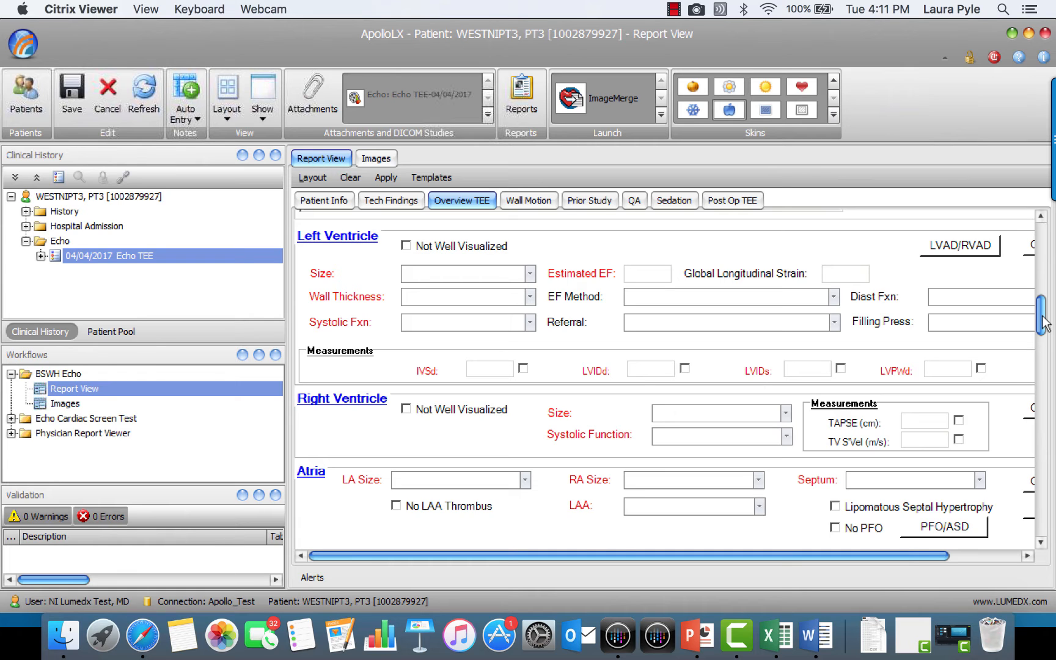
{"action": "left_click_drag", "start_coordinate": [1044, 324], "coordinate": [1045, 329]}
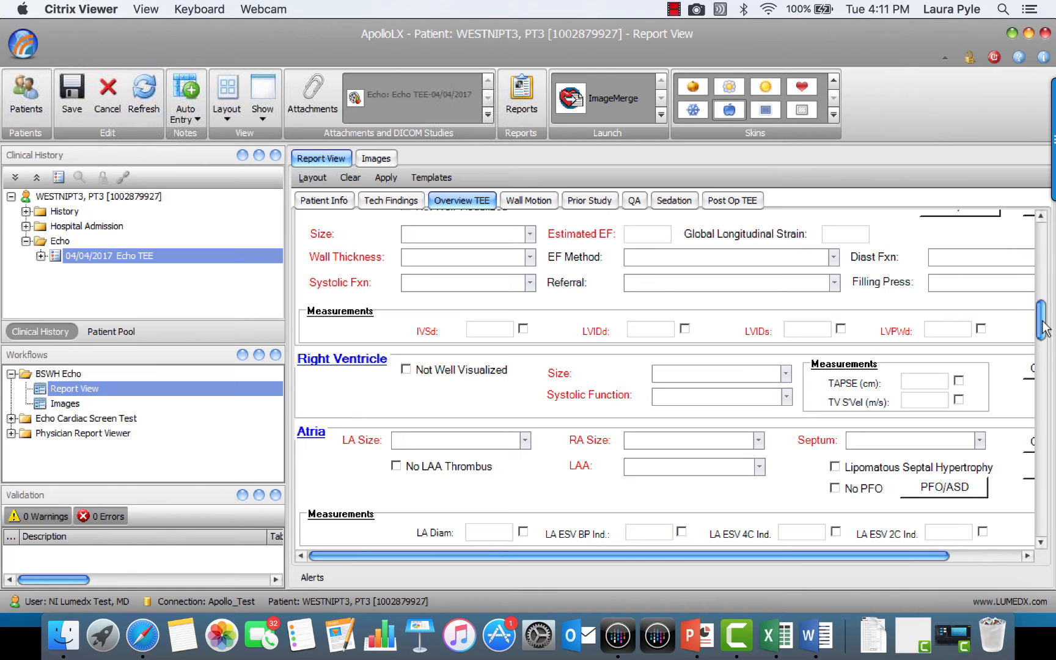
{"action": "left_click_drag", "start_coordinate": [1046, 331], "coordinate": [1045, 313]}
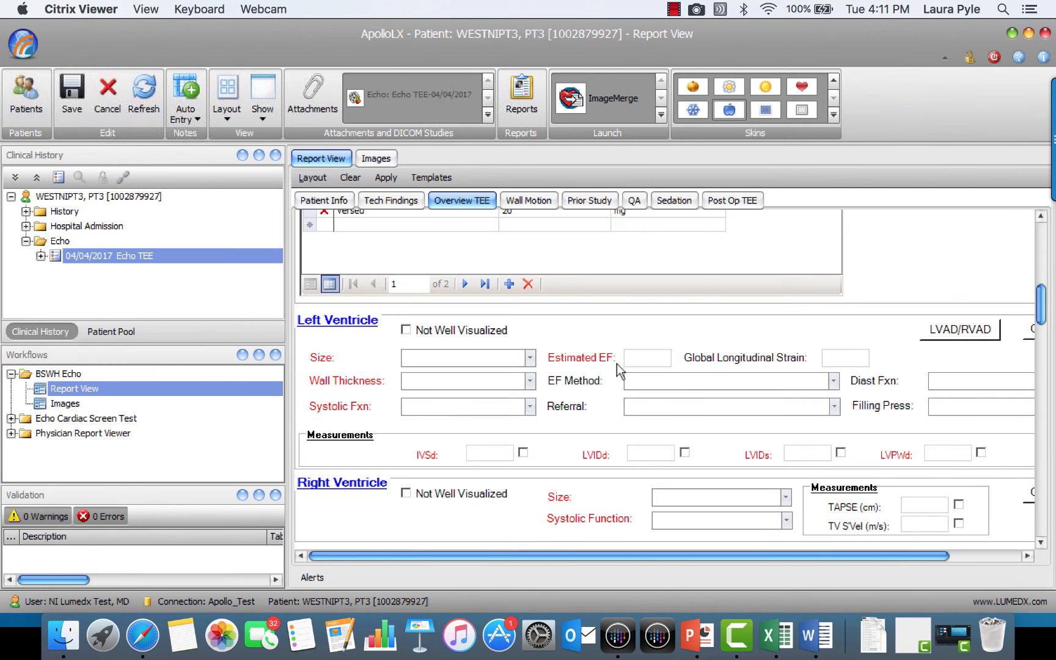
{"action": "left_click", "coordinate": [649, 357]}
{"action": "type", "text": "30"}
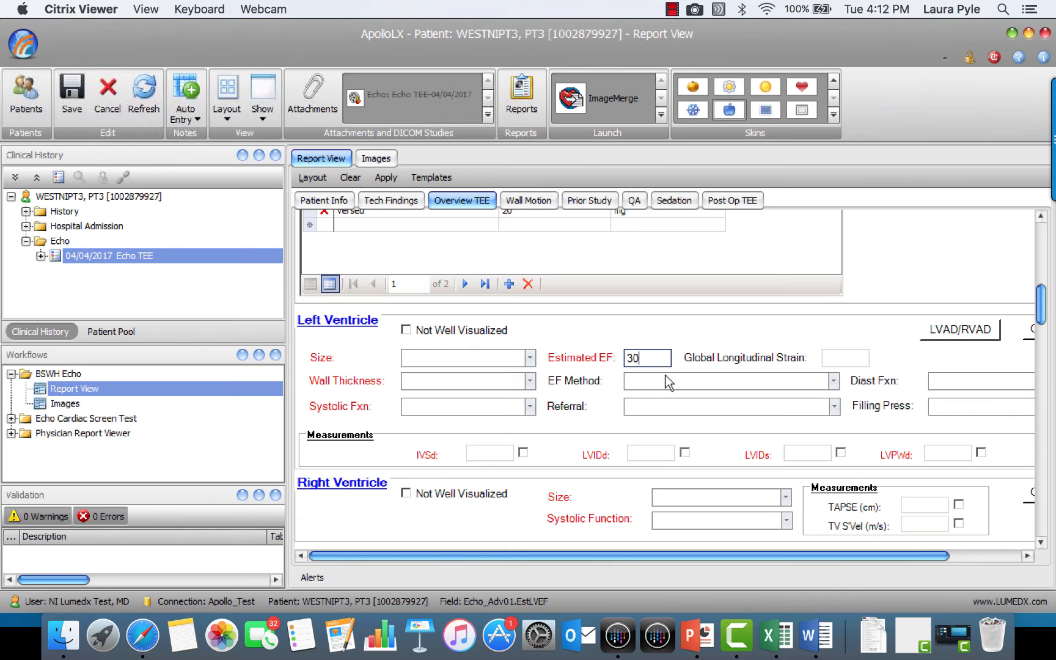
In the Left Ventricle details, set Paradoxic Septal Motion to LBBB and Pre-Exict, and close the details
{"action": "left_click", "coordinate": [350, 329]}
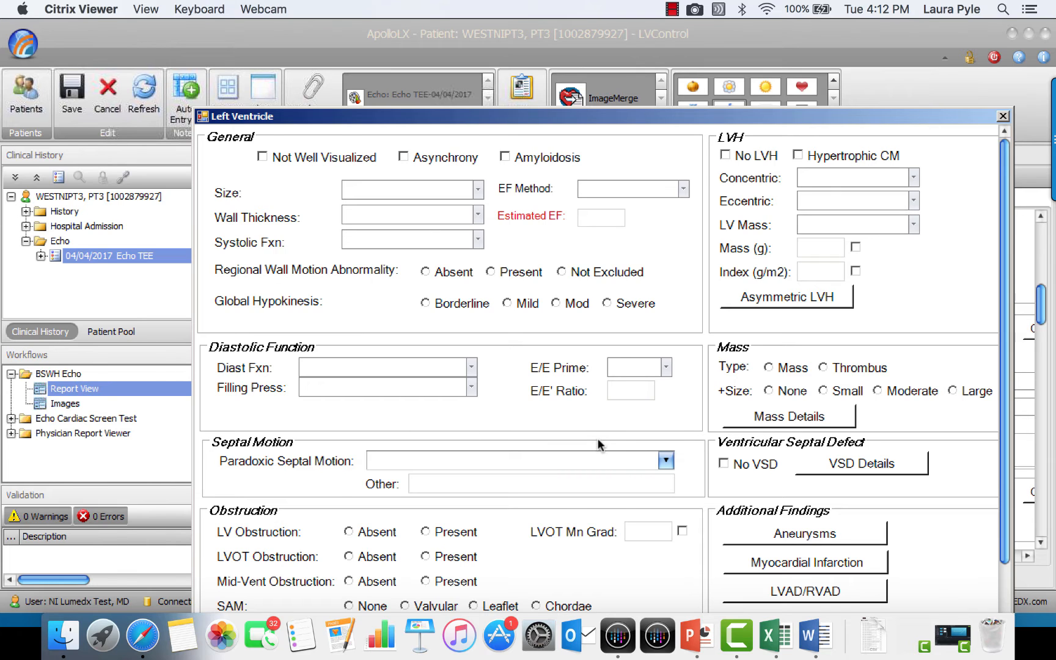
{"action": "scroll", "coordinate": [599, 445], "scroll_direction": "down", "scroll_amount": 3}
{"action": "left_click", "coordinate": [666, 358]}
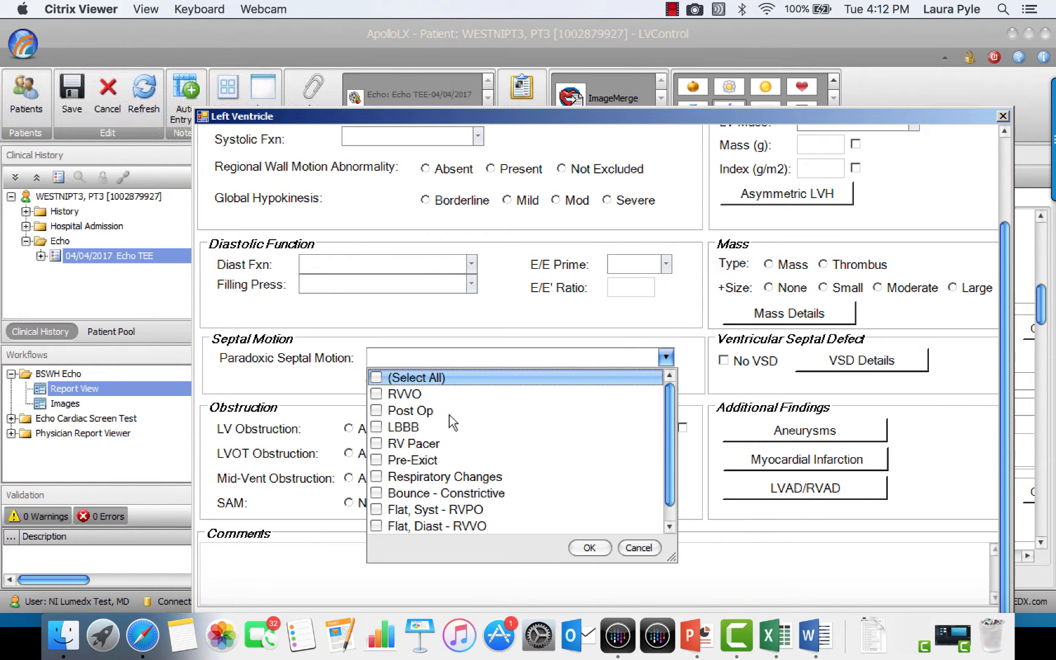
{"action": "left_click", "coordinate": [379, 427]}
{"action": "left_click", "coordinate": [379, 461]}
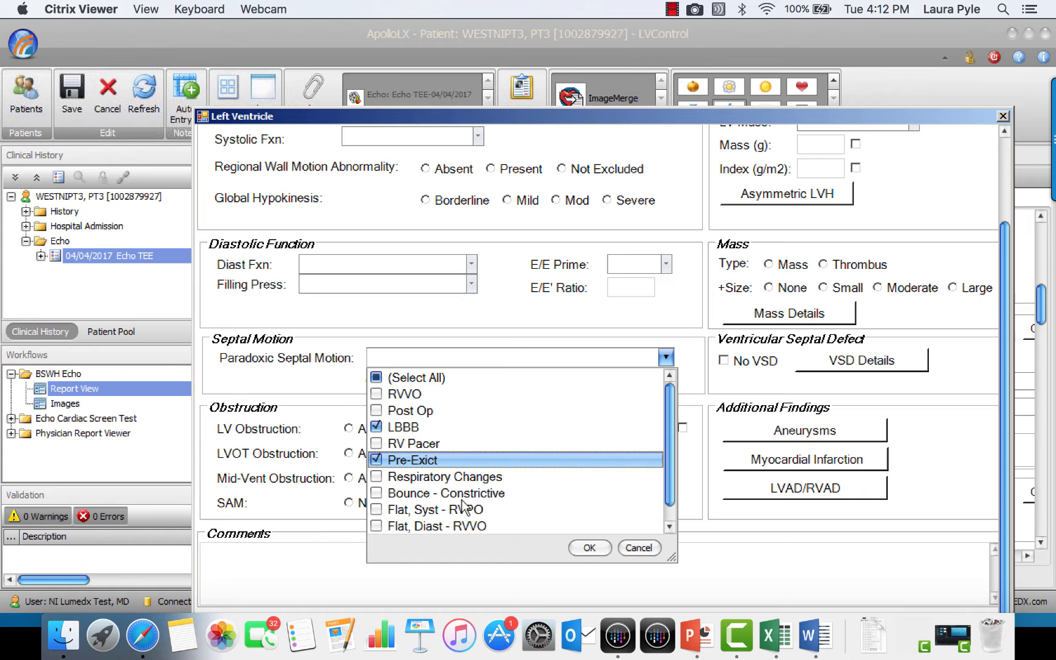
{"action": "left_click", "coordinate": [582, 546]}
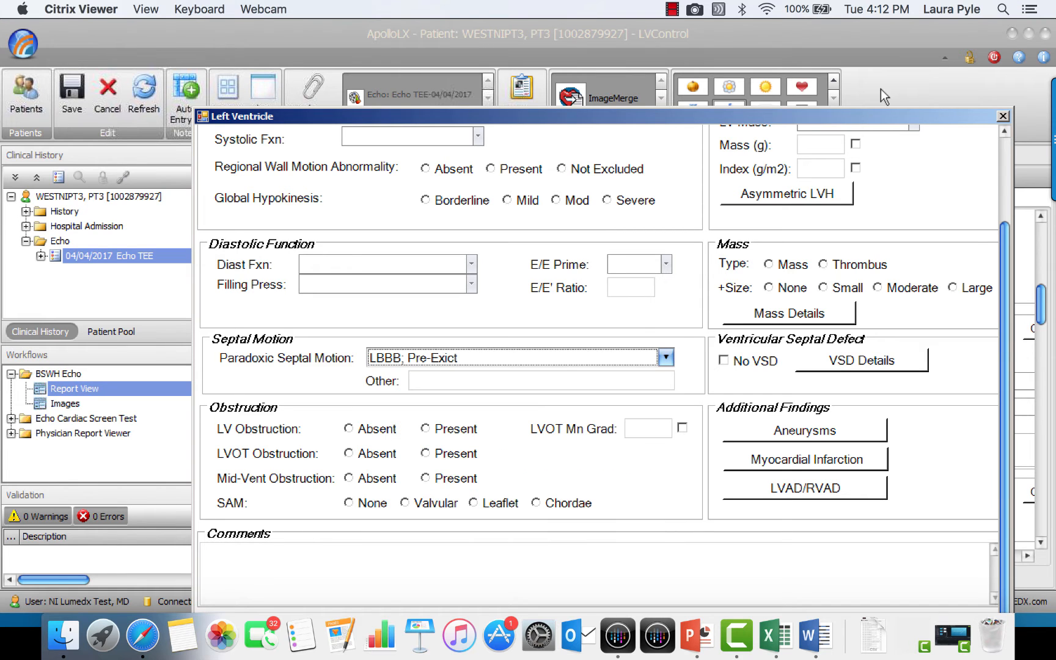
{"action": "left_click", "coordinate": [1004, 116]}
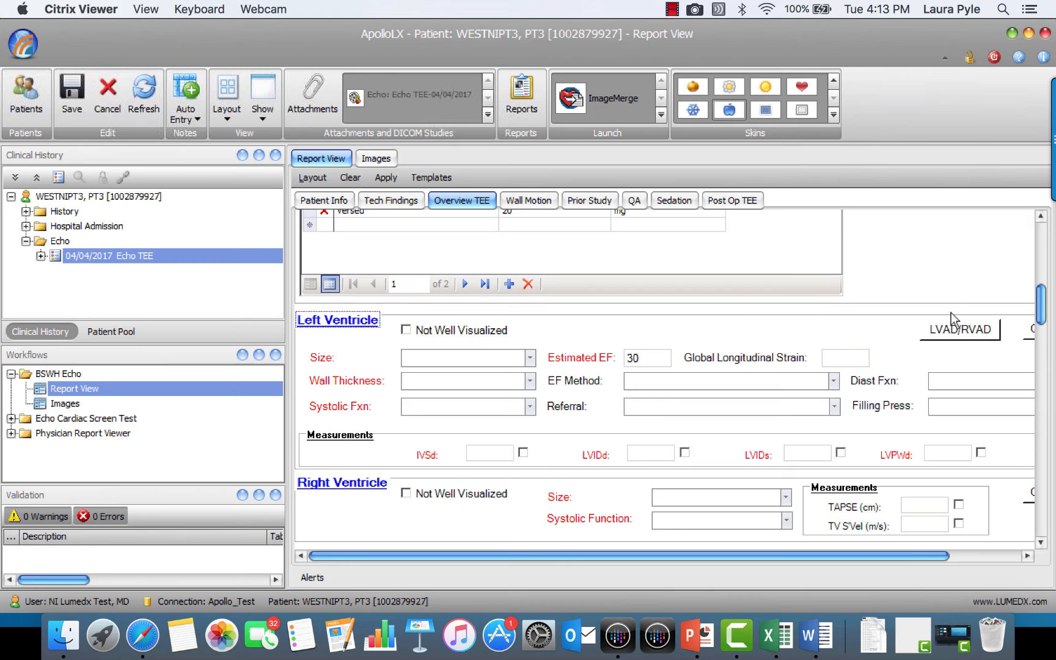
Mark the aortic valve's morphology as Normal Structure/Fxn in the TEE overview
{"action": "scroll", "coordinate": [1042, 309], "scroll_direction": "down", "scroll_amount": 10}
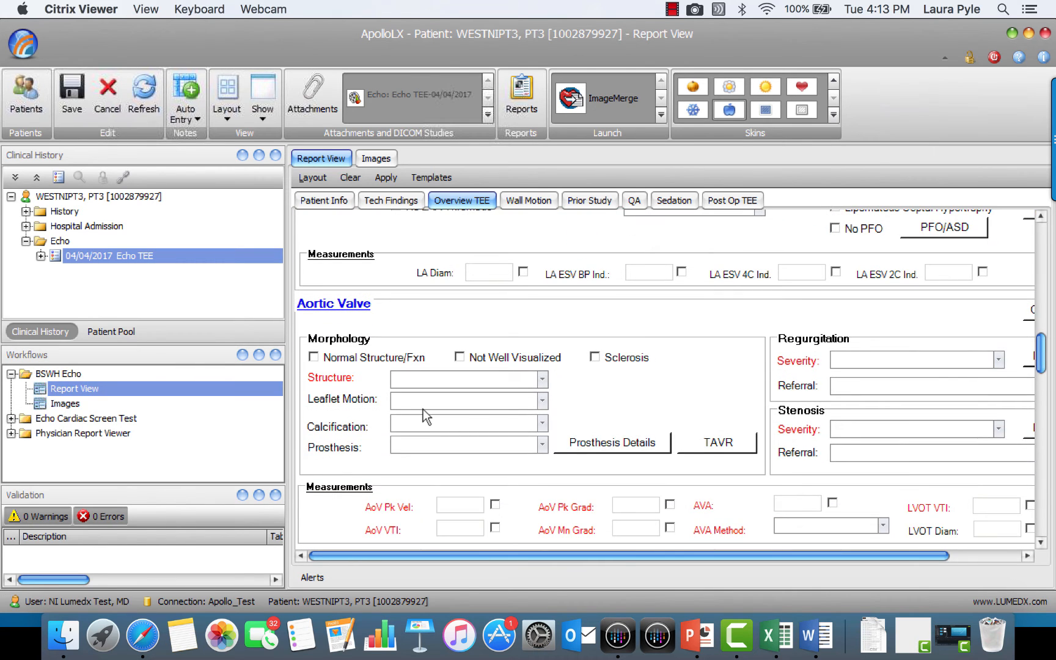
{"action": "left_click", "coordinate": [313, 358]}
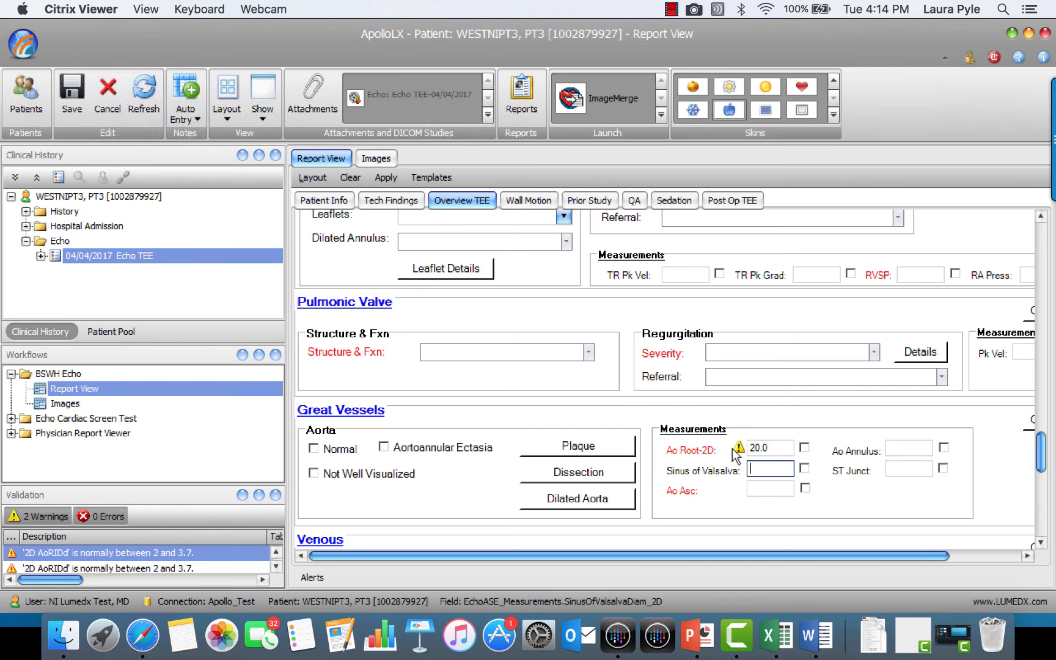
{"action": "mouse_move", "coordinate": [739, 449]}
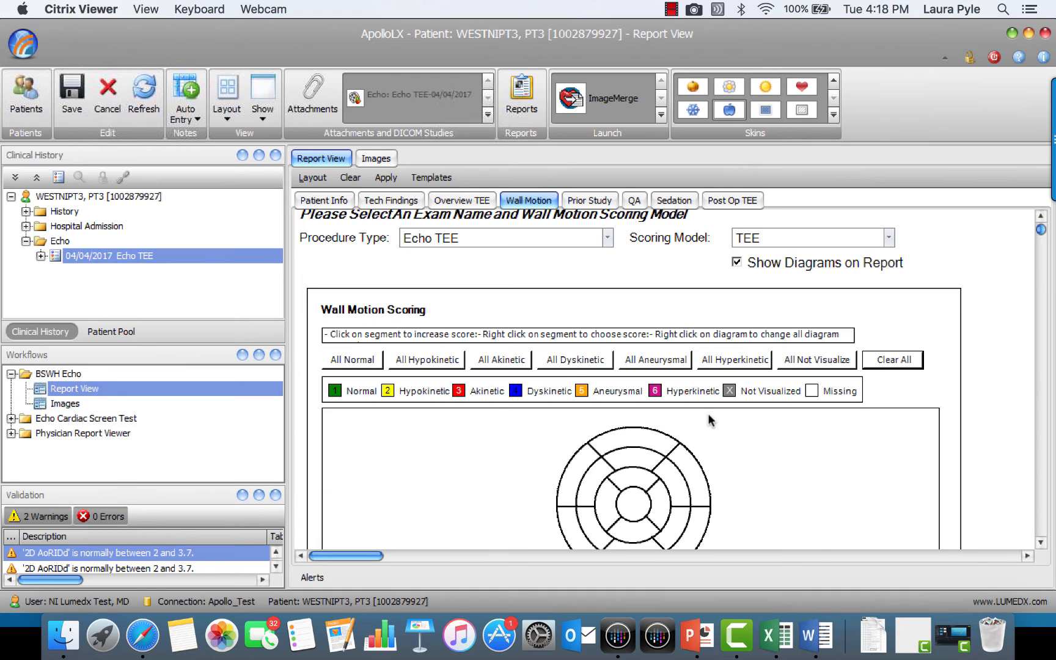
Score all wall motion segments as Normal for the Echo TEE procedure
{"action": "left_click", "coordinate": [357, 361]}
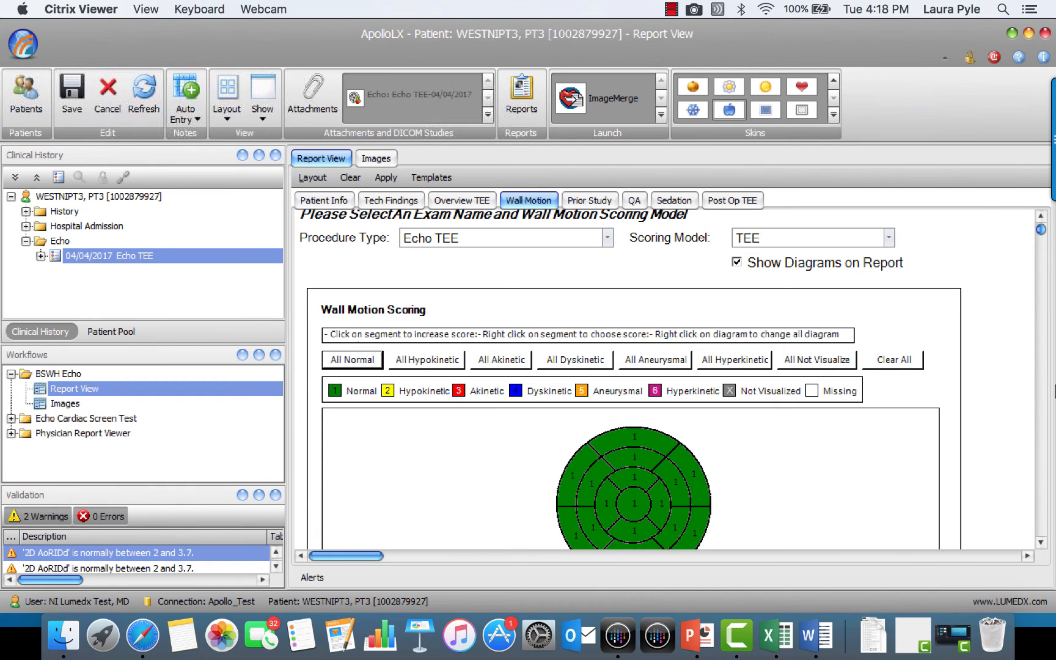
Score the basal anterolateral segment as Hypokinetic and the basal inferolateral segment as Aneurysmal, and review the wall motion index and findings
{"action": "left_click", "coordinate": [1041, 542]}
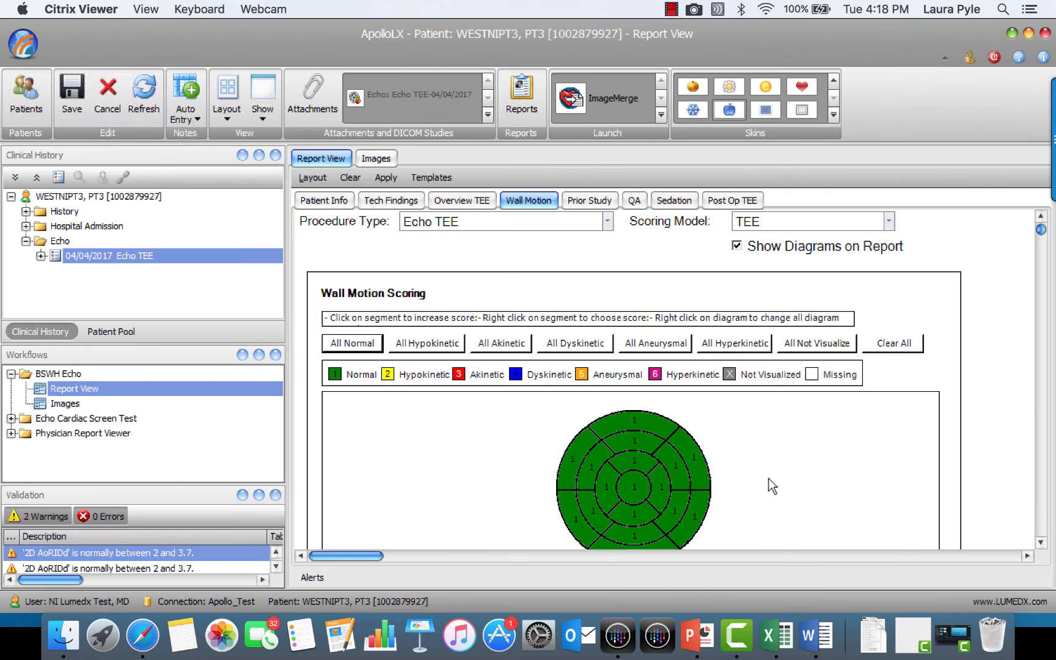
{"action": "left_click", "coordinate": [694, 466]}
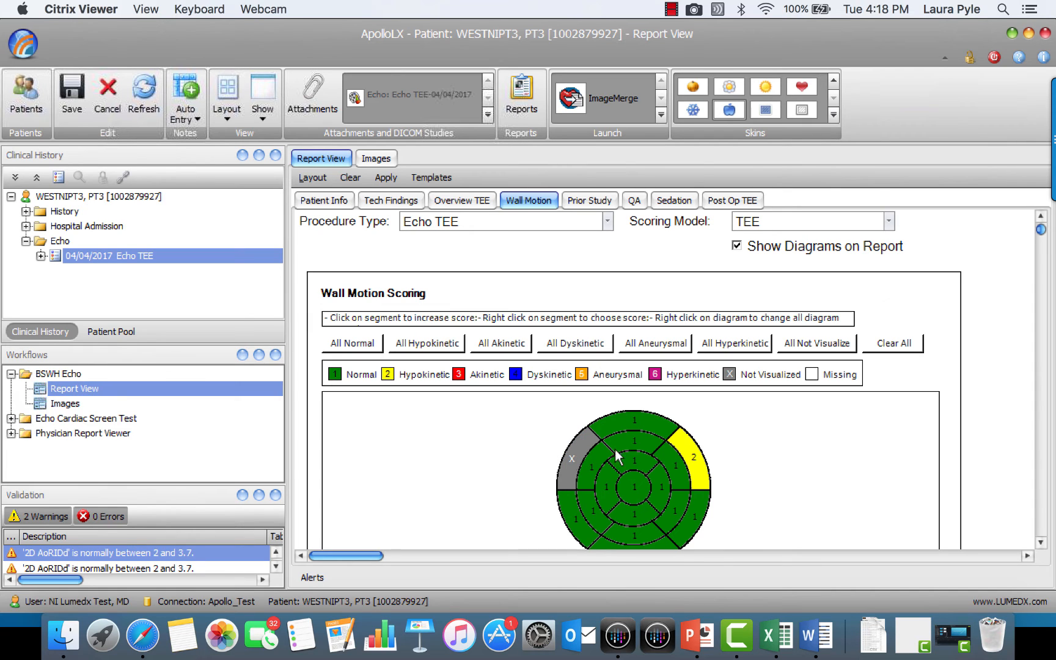
{"action": "left_click", "coordinate": [578, 454]}
{"action": "right_click", "coordinate": [694, 523]}
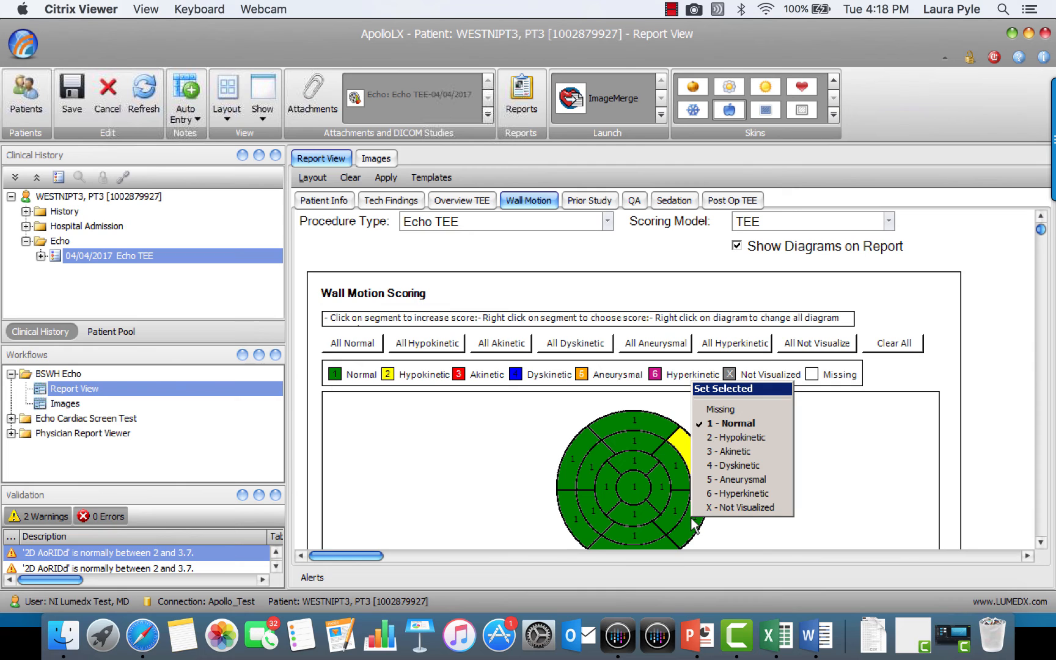
{"action": "left_click", "coordinate": [765, 480]}
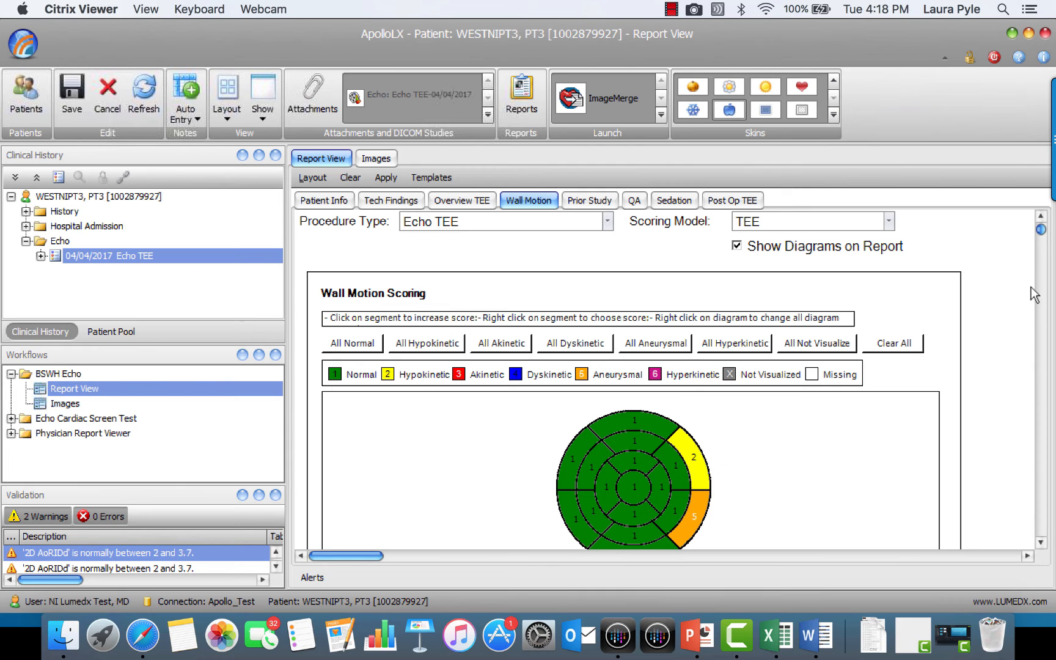
{"action": "left_click", "coordinate": [1041, 542]}
{"action": "left_click_drag", "start_coordinate": [1041, 542], "coordinate": [1041, 542]}
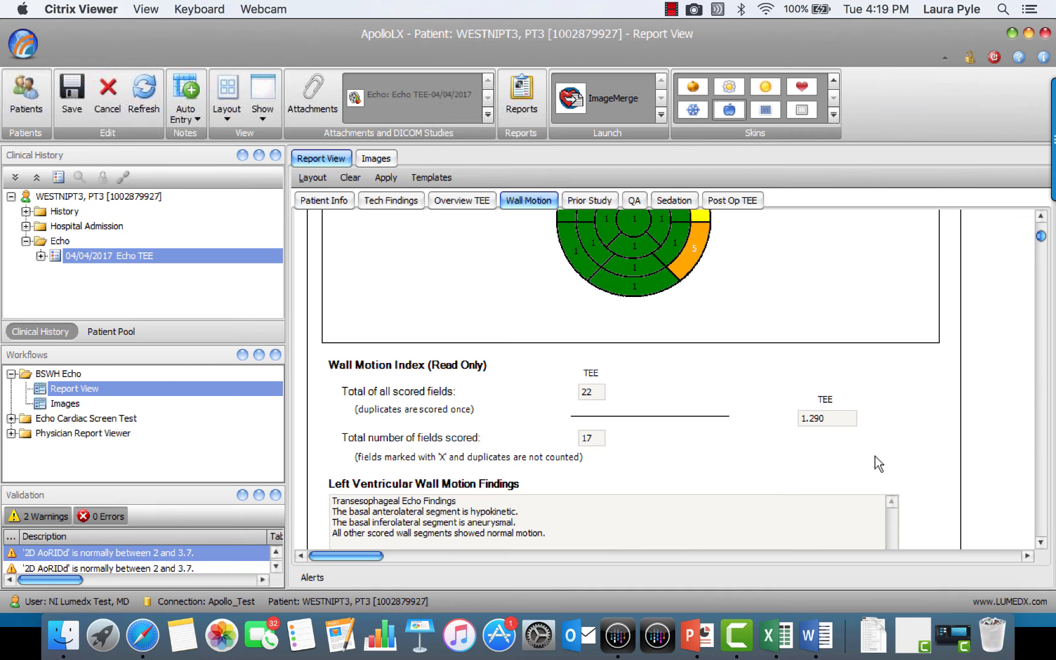
Examine the prior study's comparison, date and comments fields and its procedure table, and open the QA section
{"action": "left_click", "coordinate": [591, 201]}
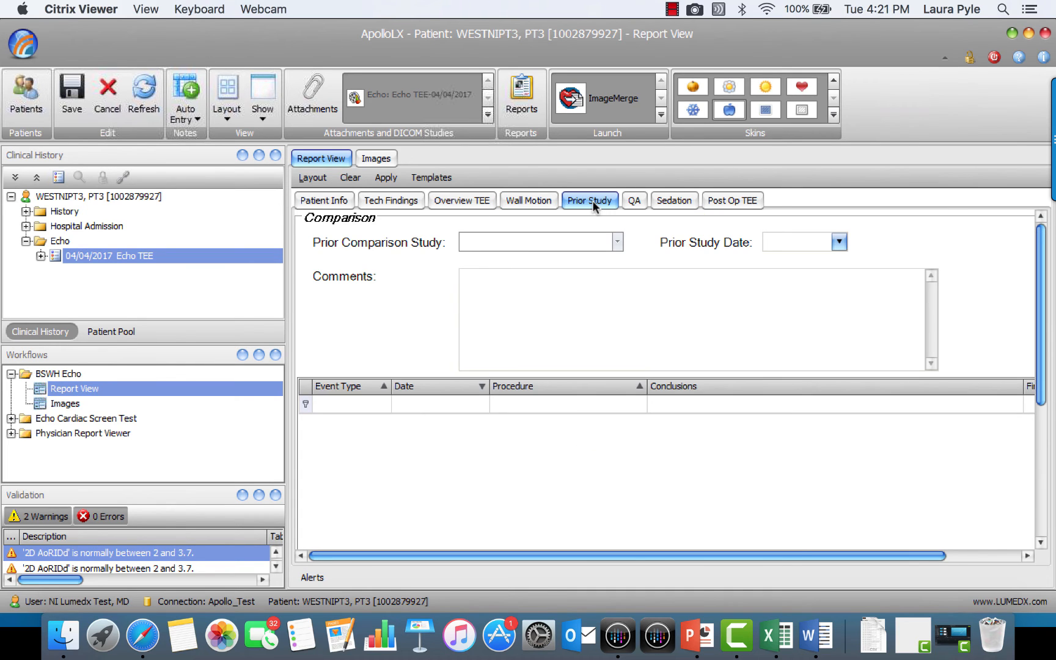
{"action": "left_click", "coordinate": [630, 287]}
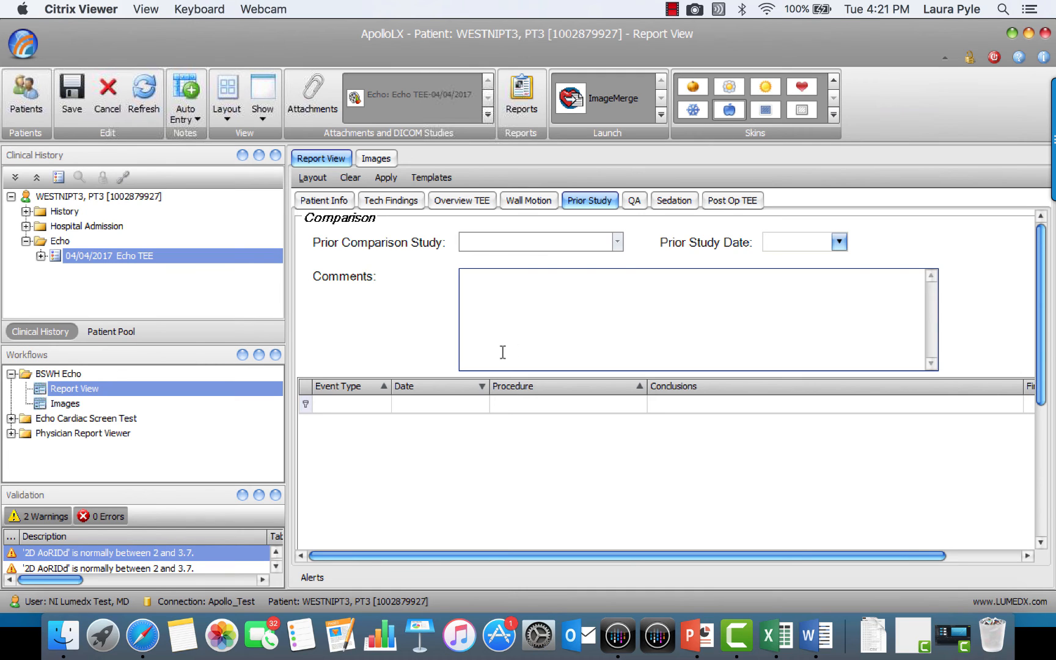
{"action": "left_click", "coordinate": [395, 411]}
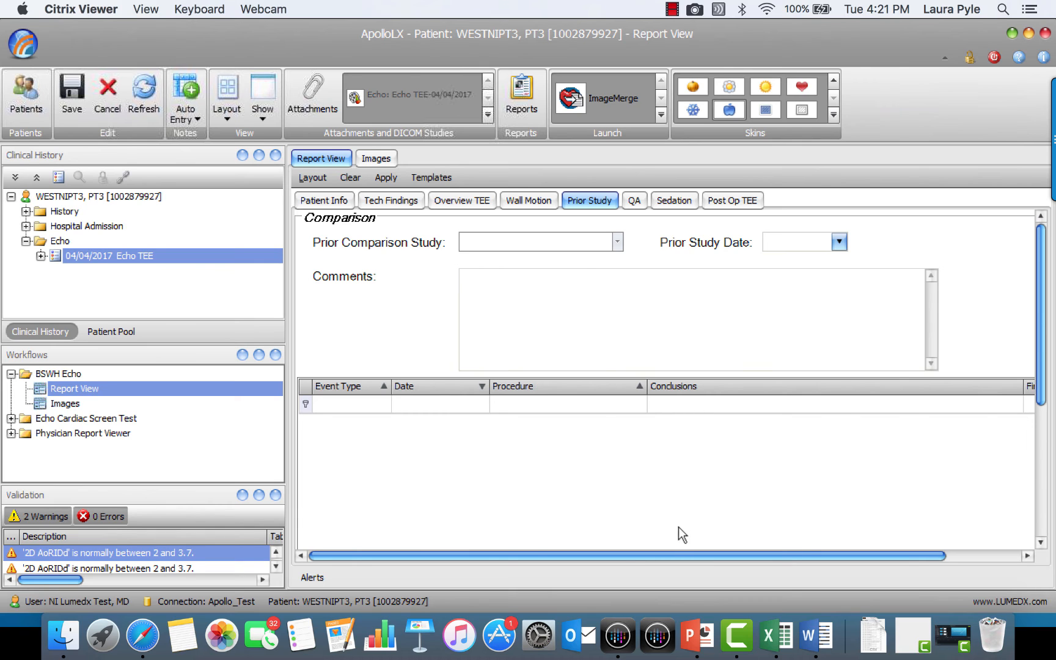
{"action": "left_click_drag", "start_coordinate": [681, 555], "coordinate": [748, 553]}
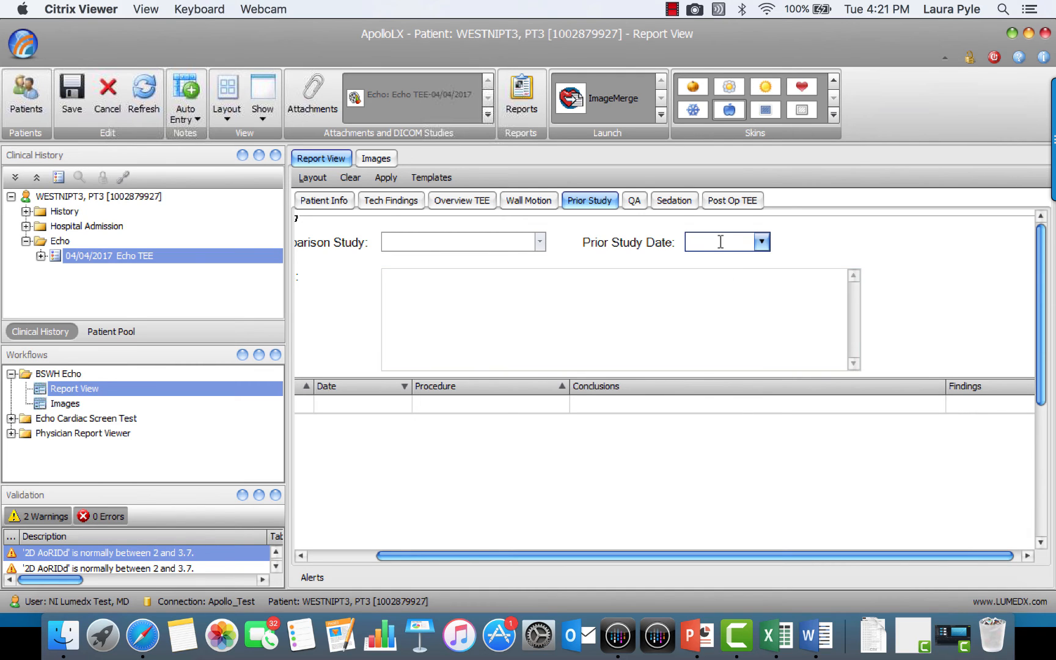
{"action": "left_click", "coordinate": [540, 244]}
{"action": "left_click", "coordinate": [672, 304]}
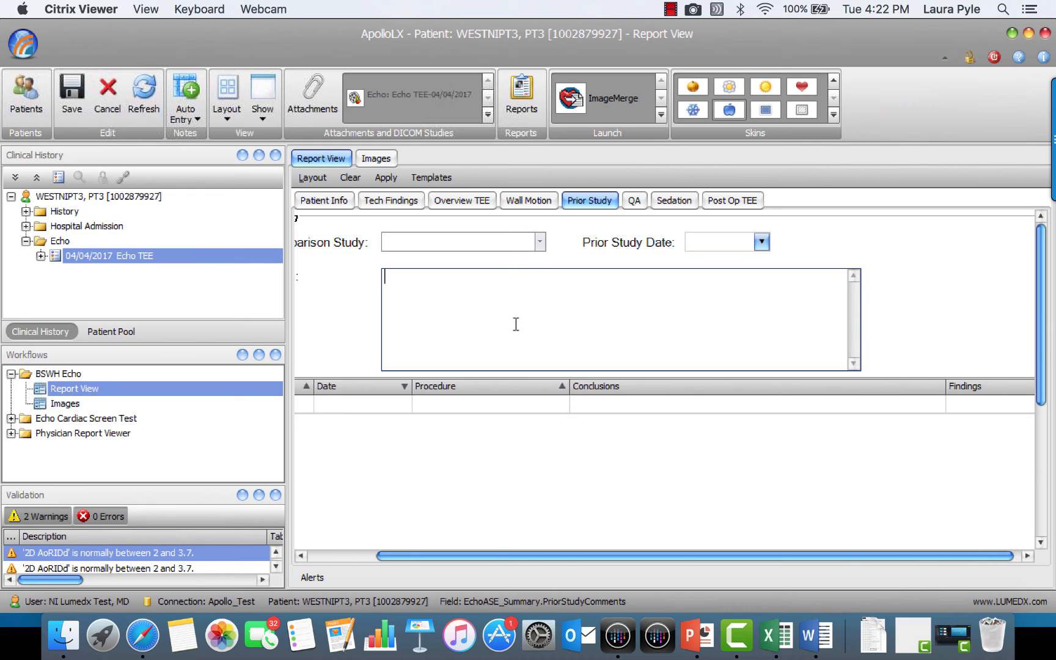
{"action": "left_click", "coordinate": [635, 201]}
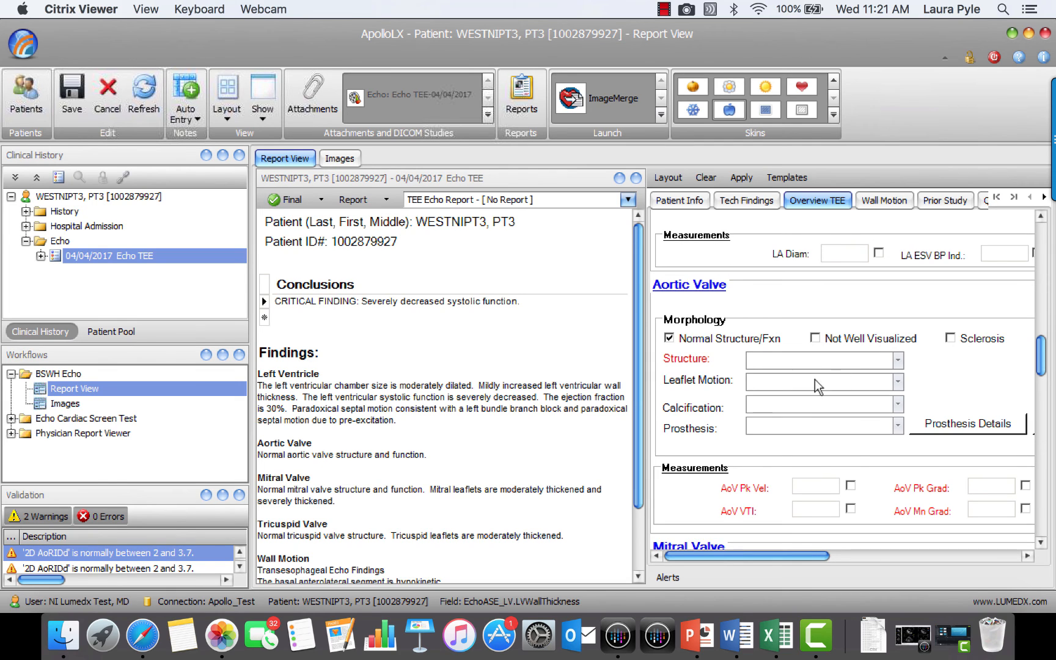
Set the aortic valve's Leaflet Motion to Mildly Restricted and copy the normal aortic valve structure and function finding to Conclusions
{"action": "left_click", "coordinate": [898, 380]}
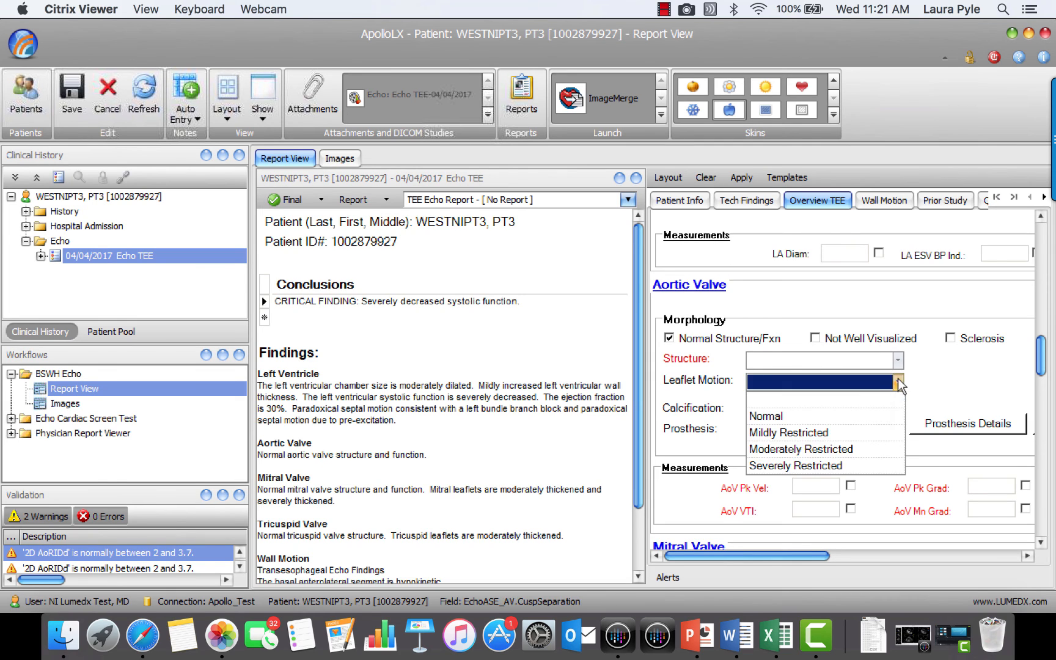
{"action": "left_click", "coordinate": [793, 432]}
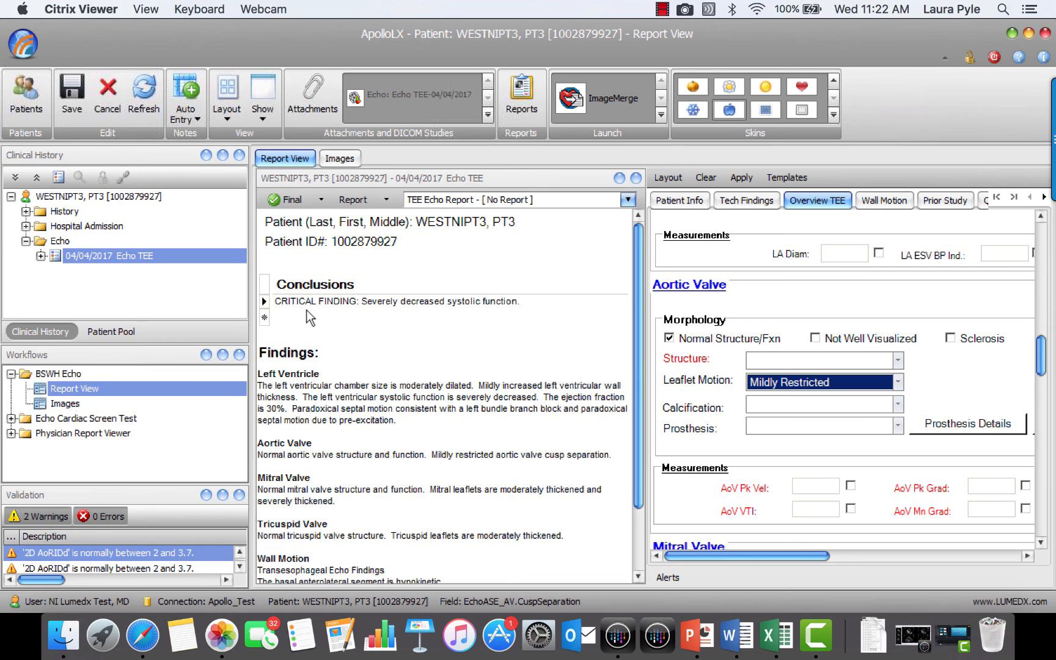
{"action": "right_click", "coordinate": [301, 456]}
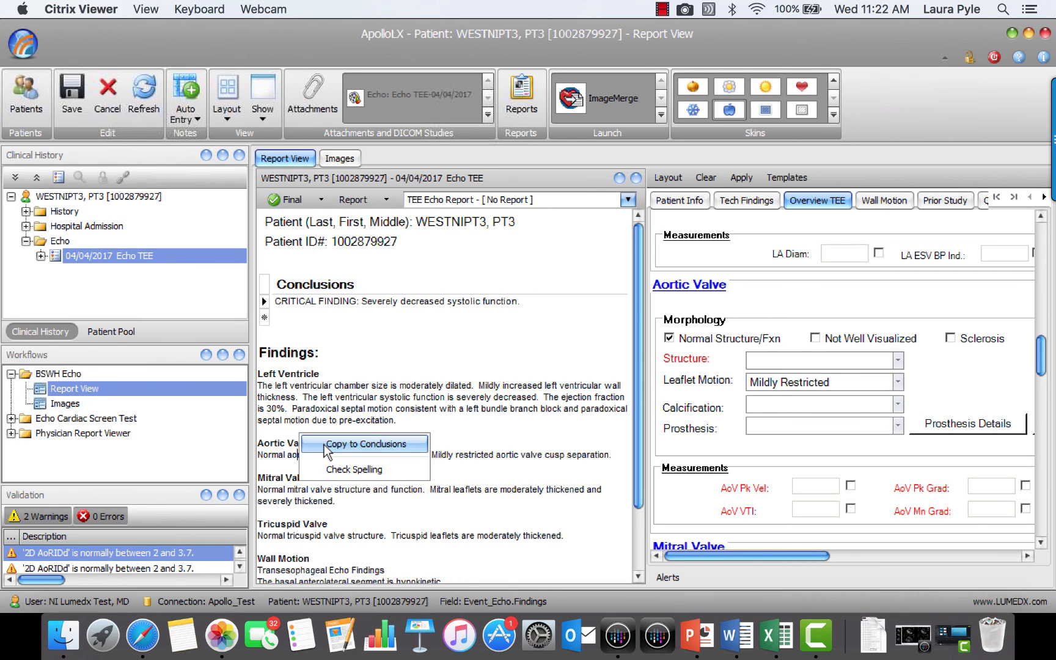
{"action": "left_click", "coordinate": [361, 444]}
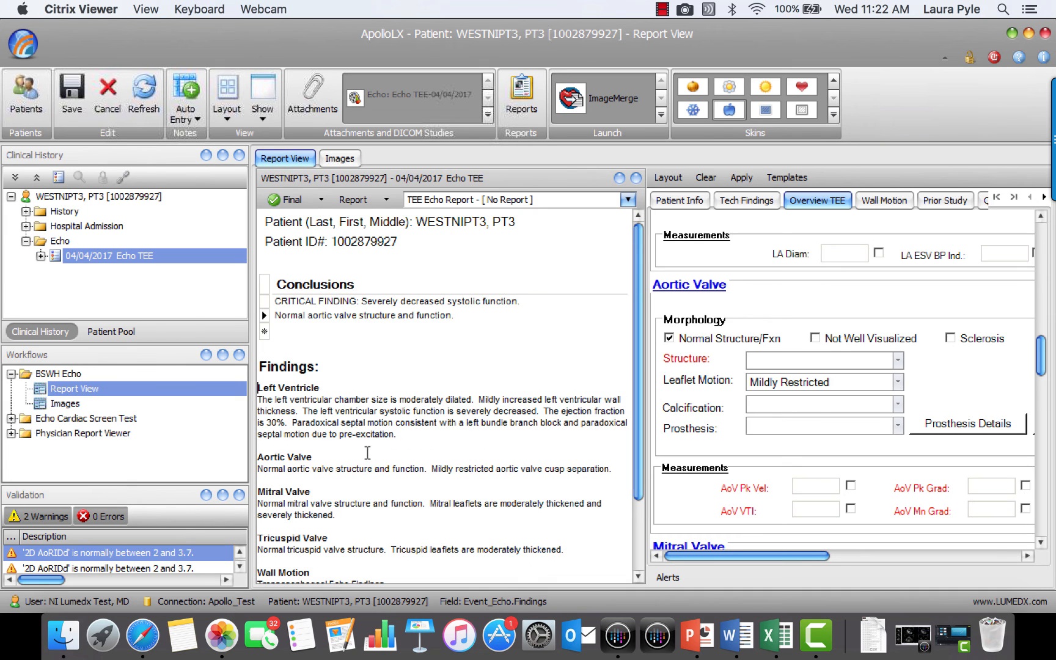
Copy the normal mitral valve finding to Conclusions and move the critical finding on systolic function to the end of the list
{"action": "right_click", "coordinate": [402, 504]}
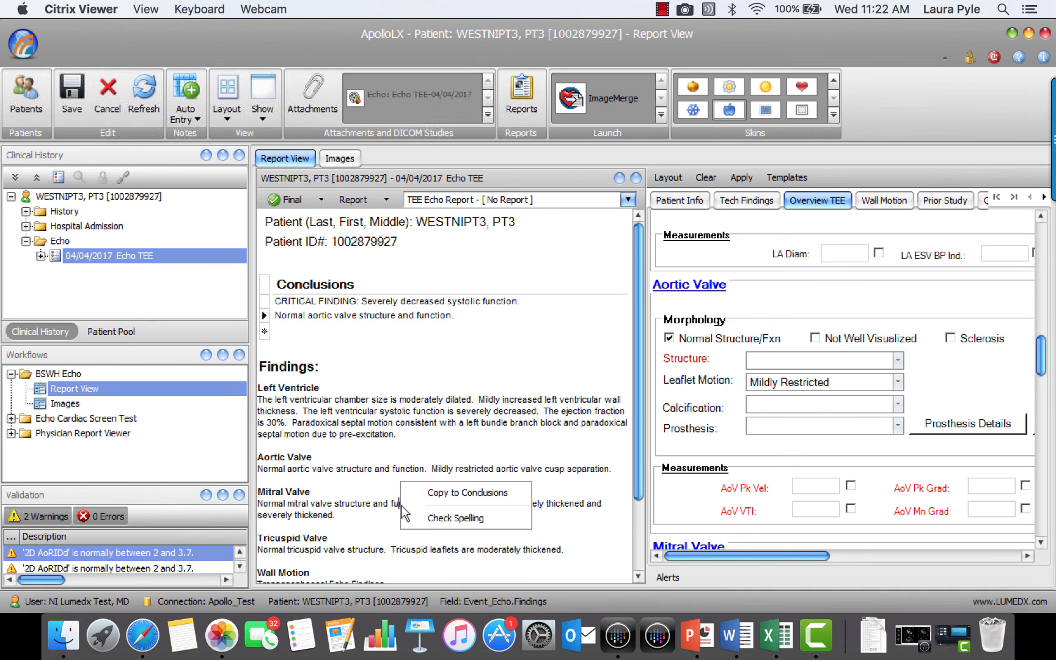
{"action": "left_click", "coordinate": [448, 494]}
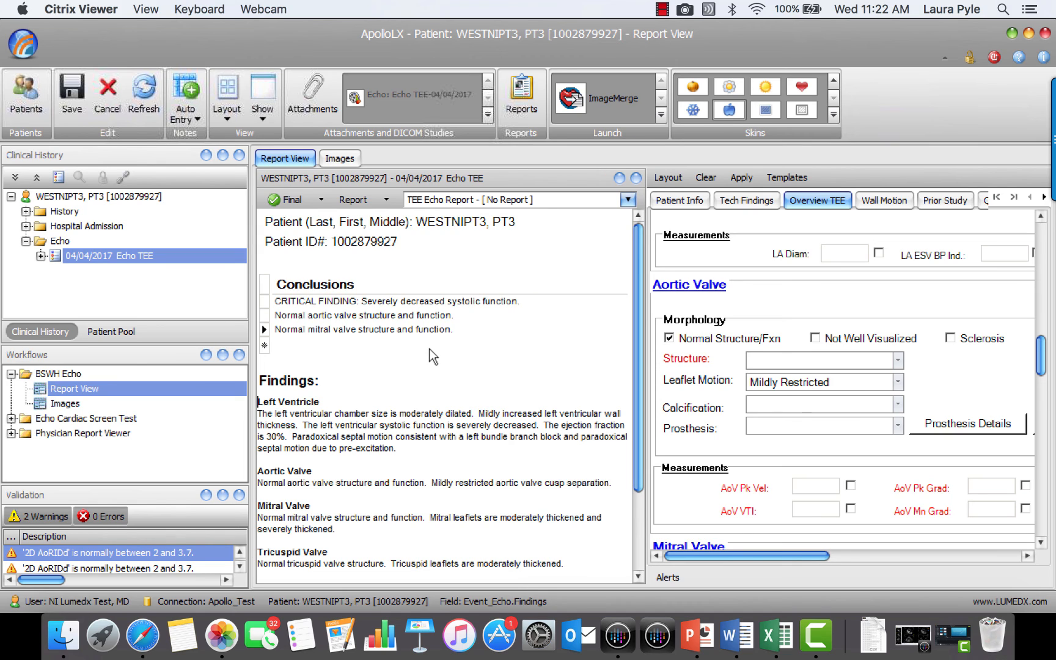
{"action": "left_click", "coordinate": [267, 303]}
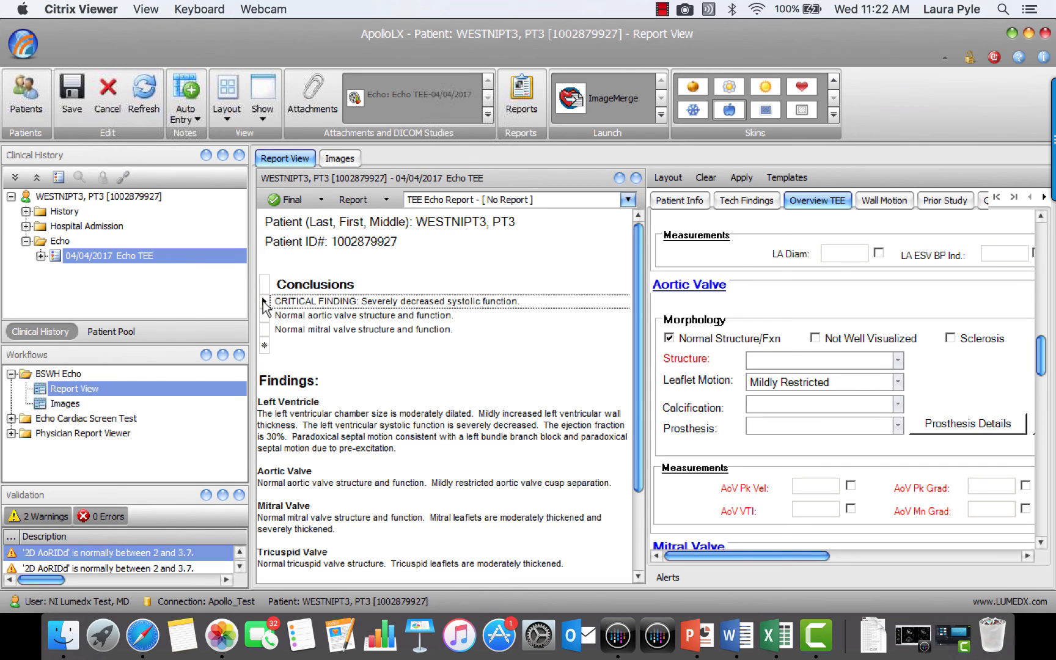
{"action": "left_click_drag", "start_coordinate": [265, 306], "coordinate": [267, 347]}
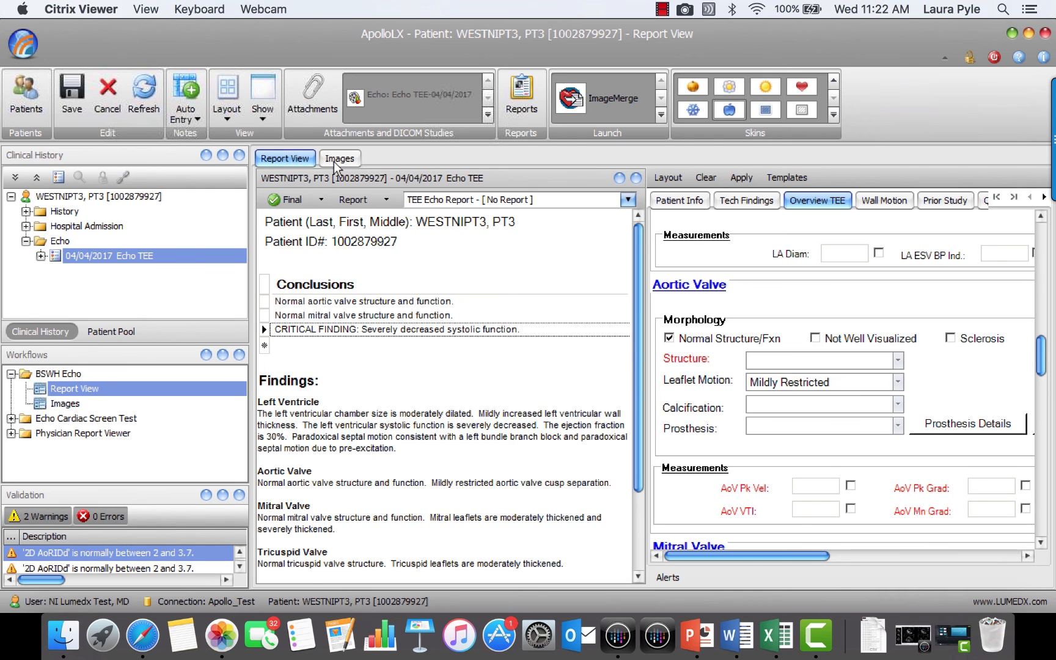
Save the study and create a new TEE Echo Report
{"action": "left_click", "coordinate": [70, 95]}
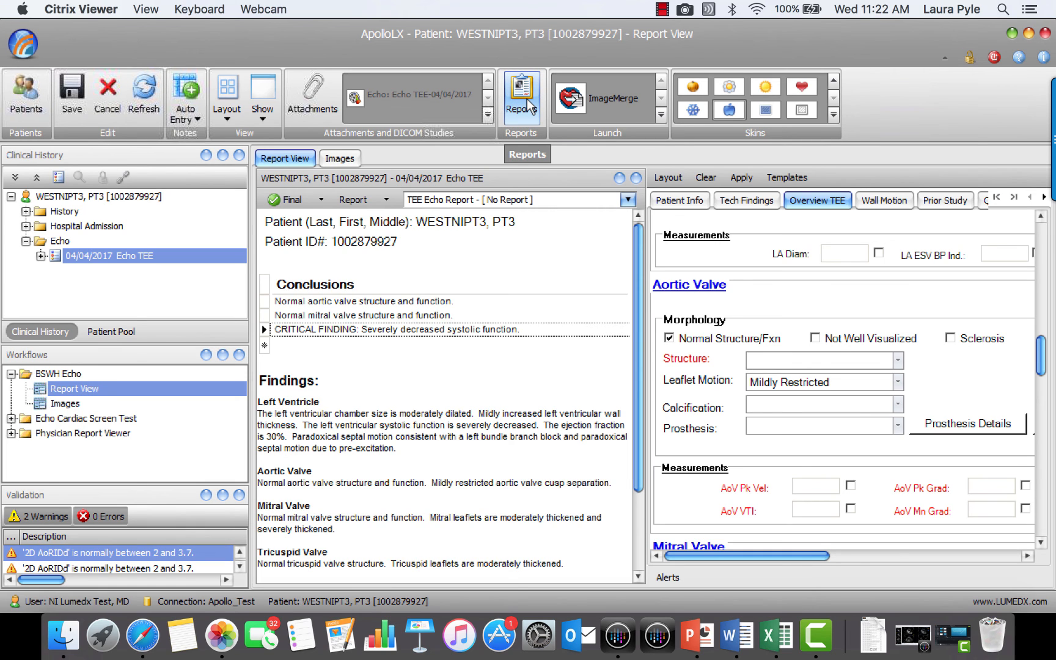
{"action": "left_click", "coordinate": [527, 107]}
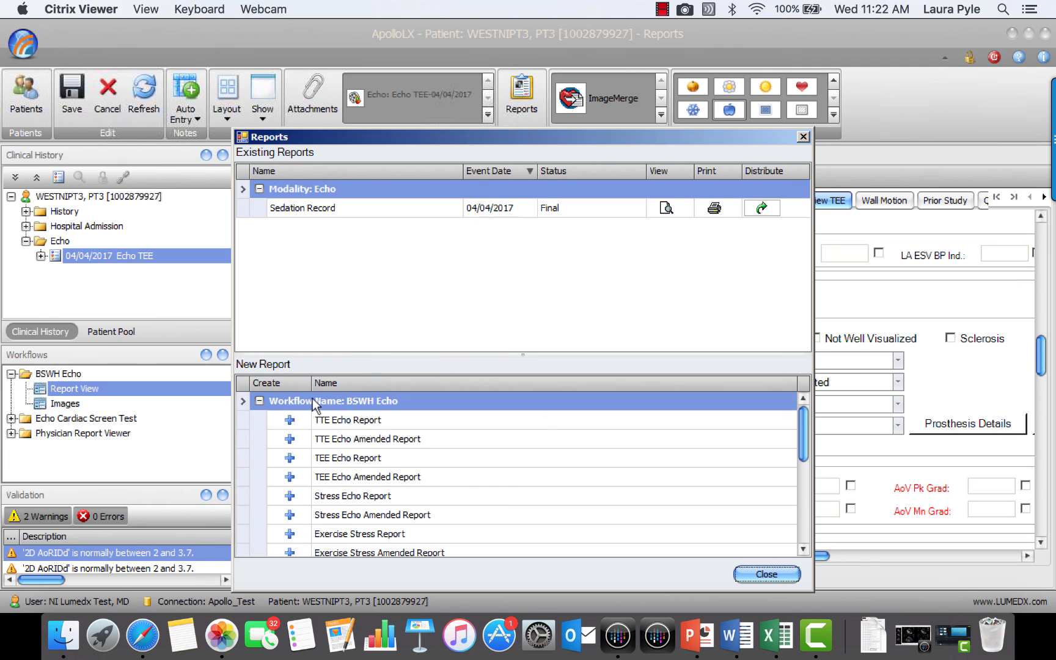
{"action": "left_click", "coordinate": [289, 460]}
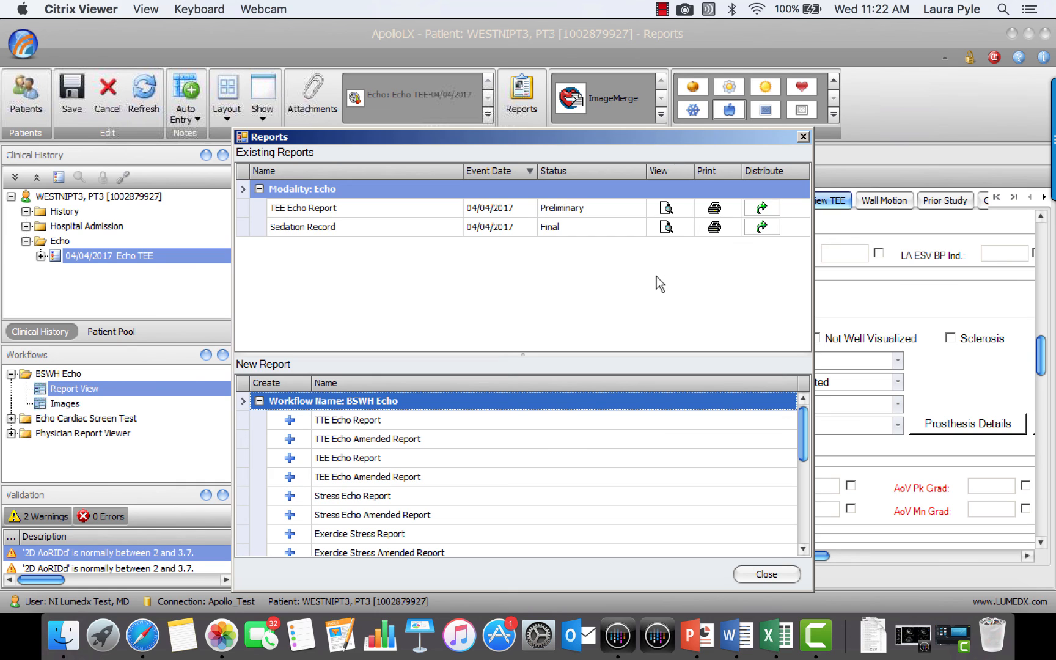
View the generated TEE Echo Report document and close it
{"action": "left_click", "coordinate": [665, 209]}
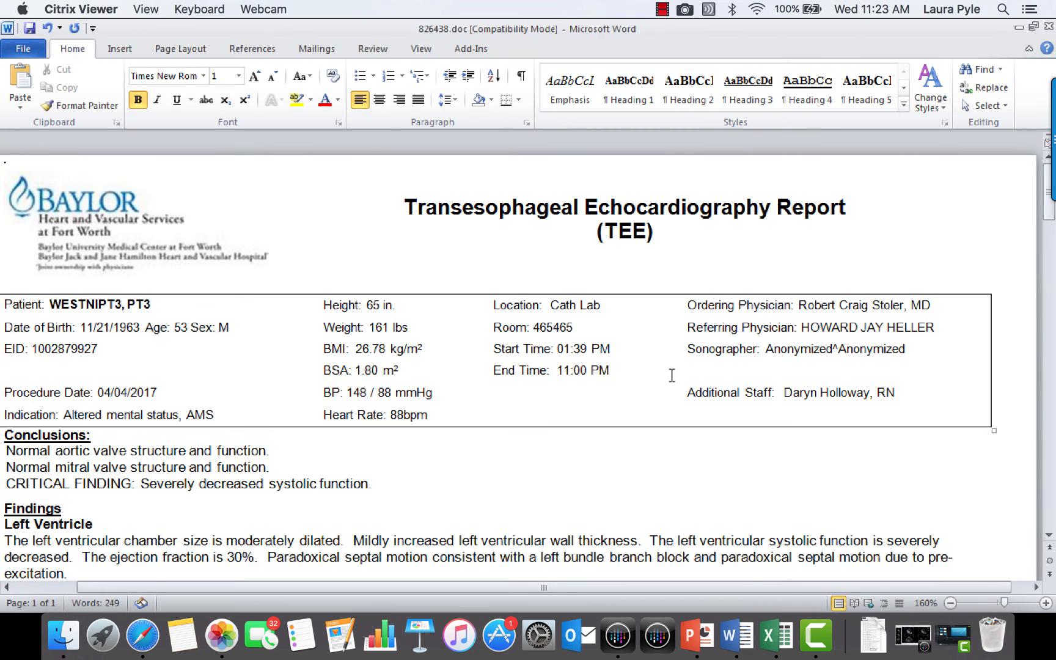
{"action": "mouse_move", "coordinate": [1051, 184]}
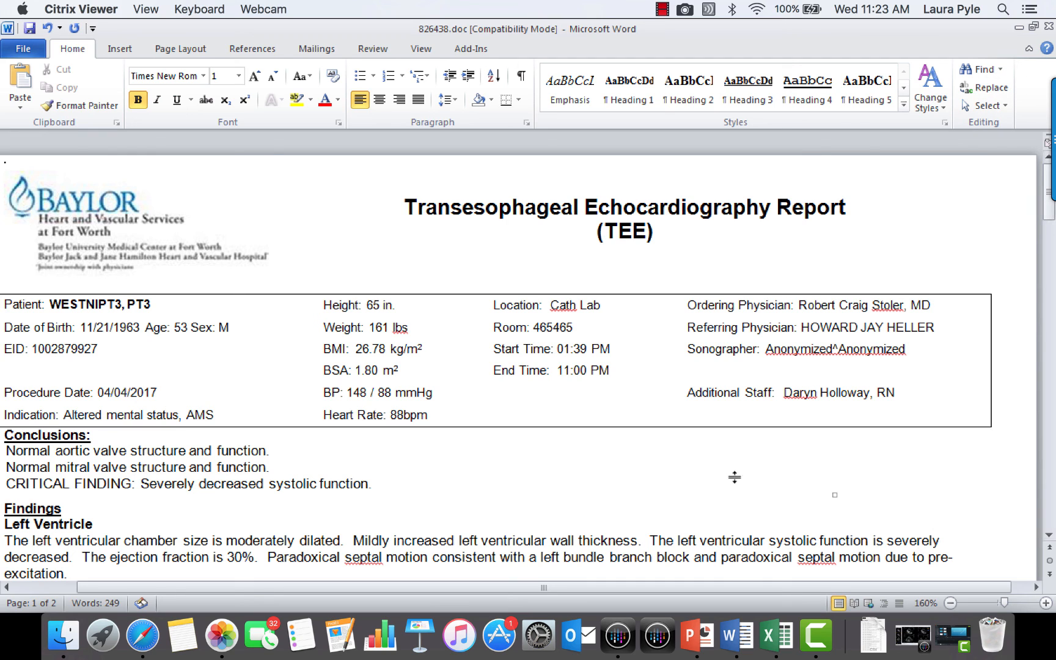
{"action": "left_click", "coordinate": [1047, 28]}
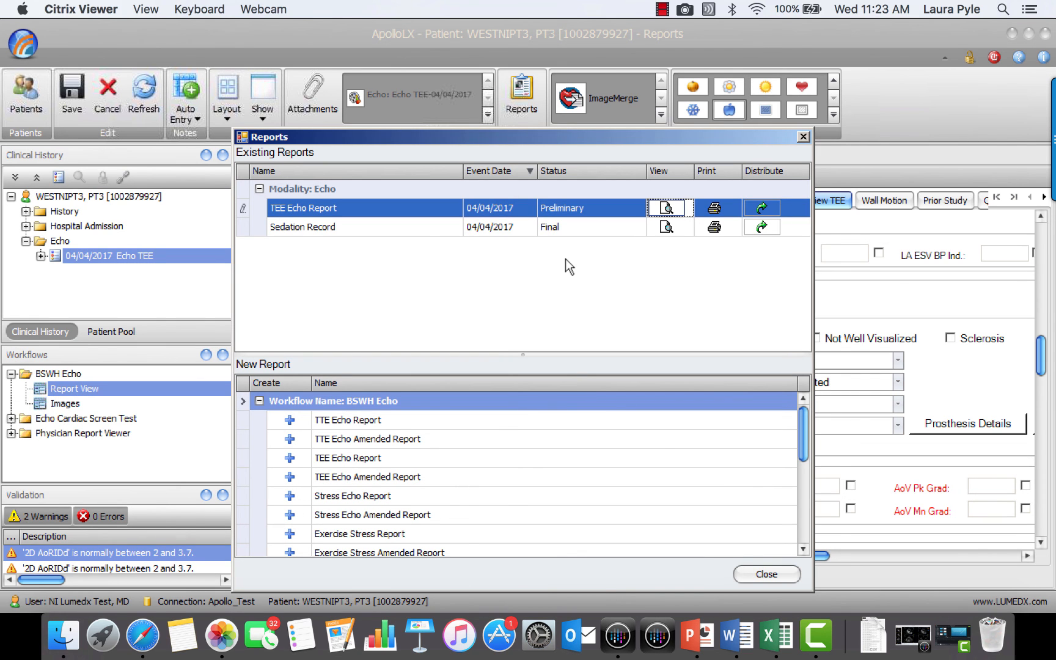
Set the TEE Echo Report's status to Final and begin its electronic signature
{"action": "left_click", "coordinate": [608, 208]}
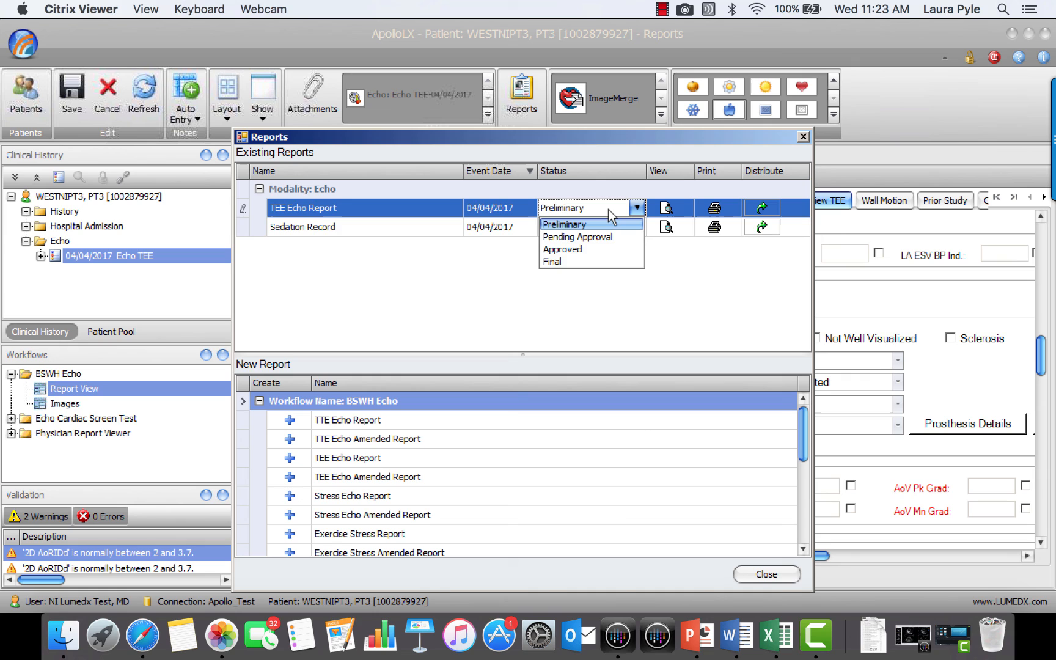
{"action": "left_click", "coordinate": [596, 263]}
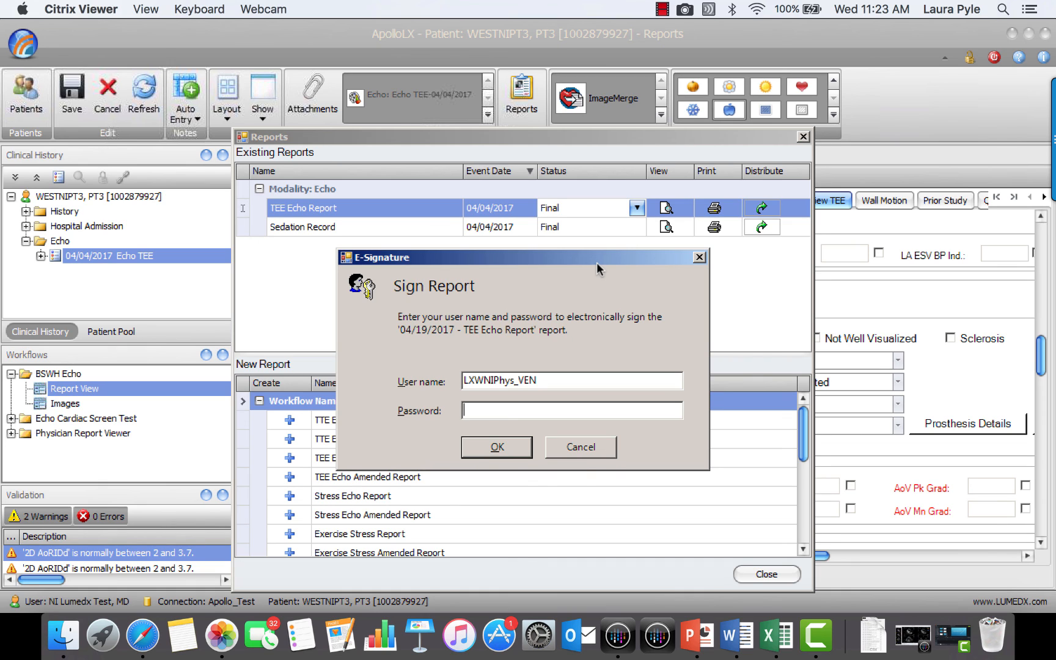
{"action": "key", "text": "alt"}
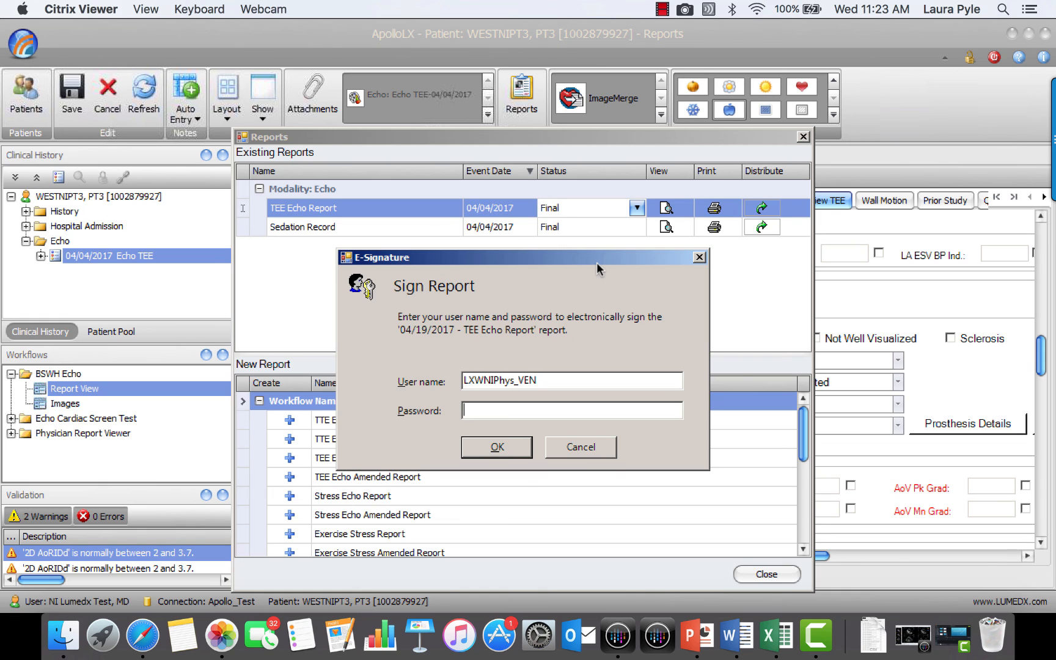